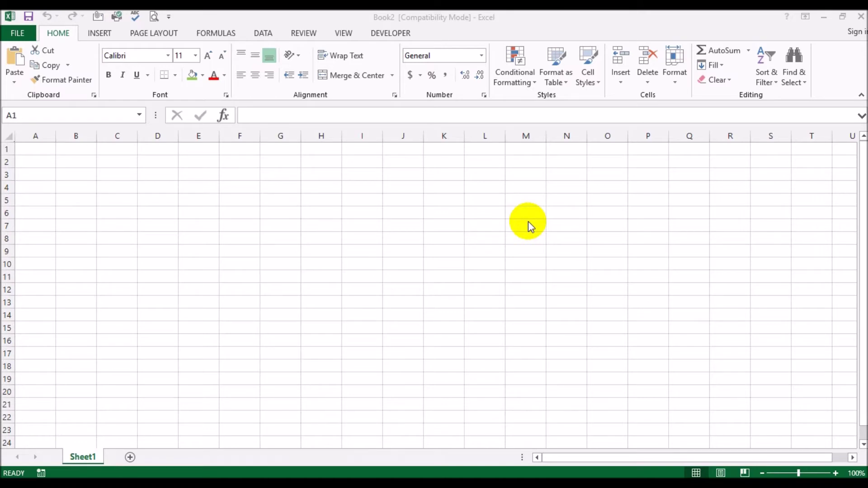
Step: Enter the title "ABC Grocery Store" in cell A1
{"action": "left_click", "coordinate": [47, 151]}
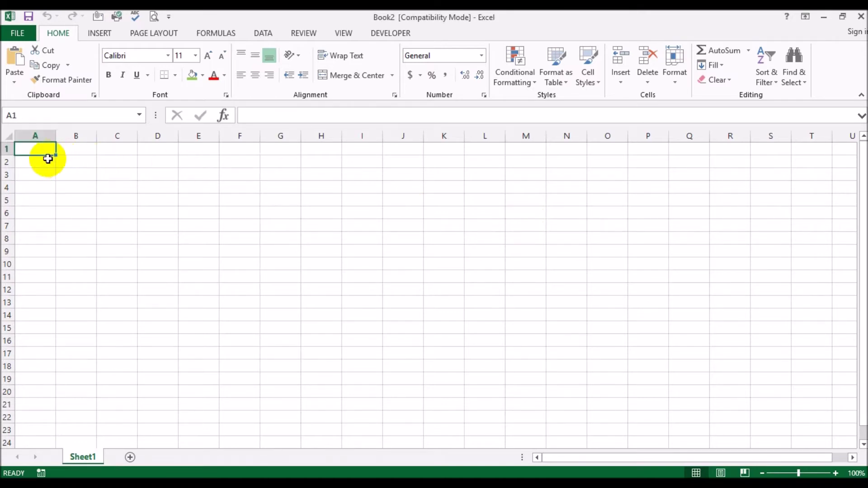
{"action": "type", "text": "AB"}
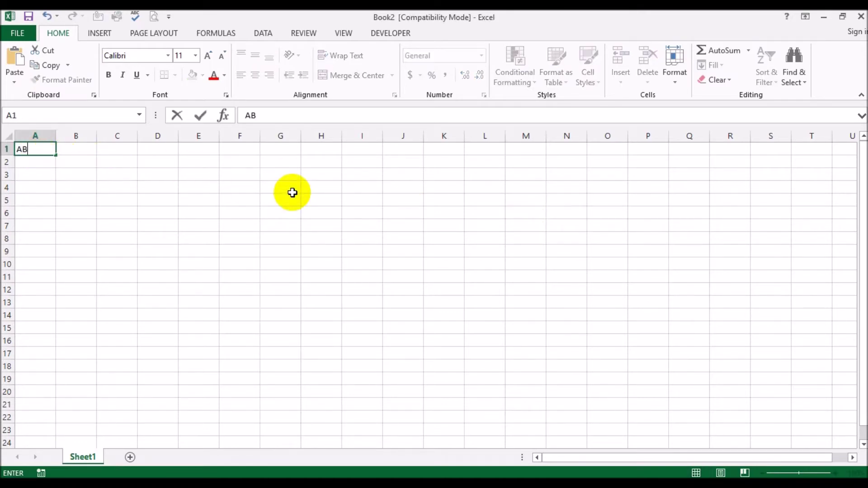
{"action": "type", "text": "C Grocery Store"}
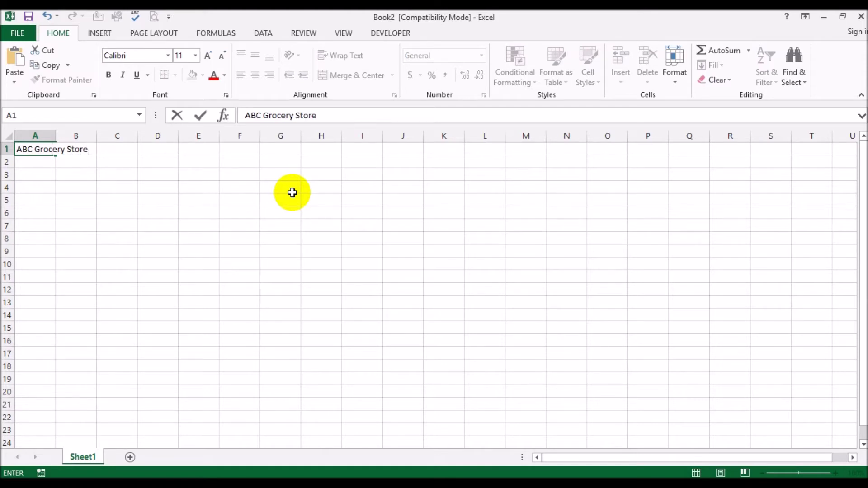
{"action": "key", "text": "Return"}
Step: List the items Bread, Butter and Eggs in column A, in cells A4 to A6
{"action": "key", "text": "Return"}
{"action": "key", "text": "Return"}
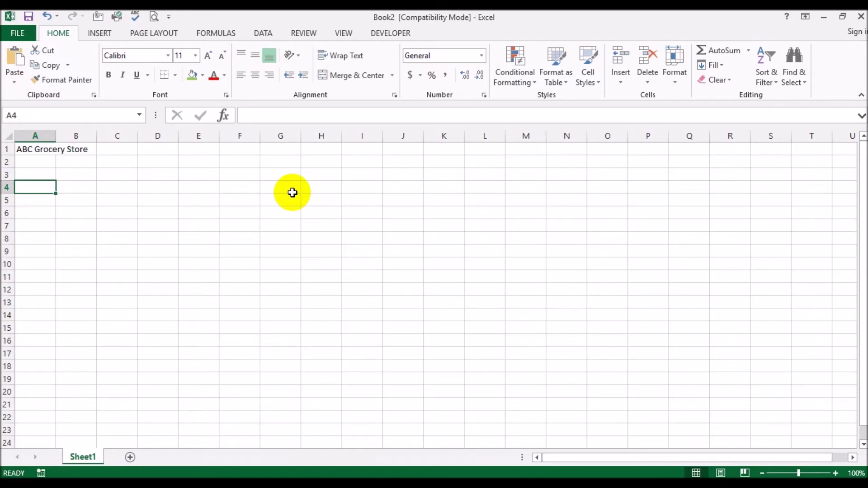
{"action": "type", "text": "Bread"}
{"action": "key", "text": "Return"}
{"action": "type", "text": "S"}
{"action": "key", "text": "BackSpace"}
{"action": "type", "text": "Butter"}
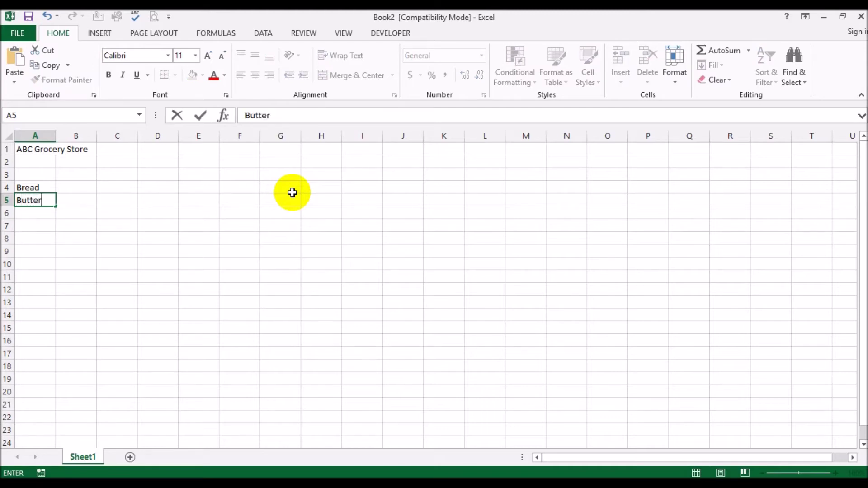
{"action": "key", "text": "Return"}
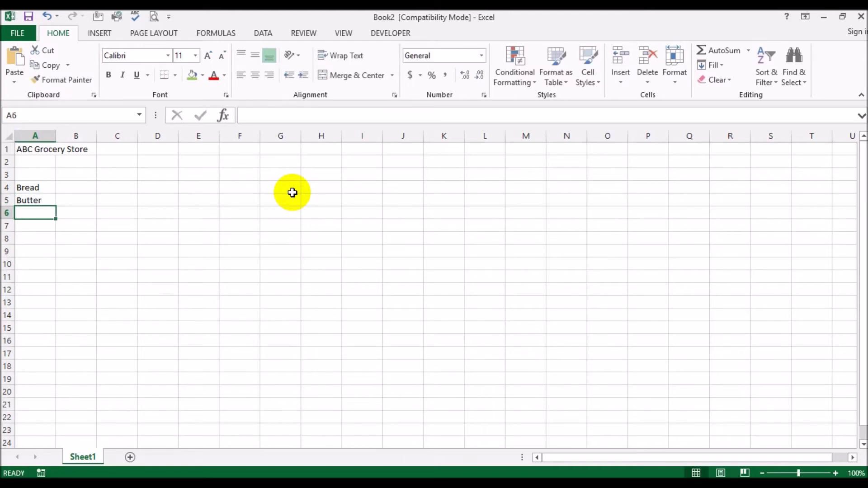
{"action": "type", "text": "Eggs"}
{"action": "key", "text": "Return"}
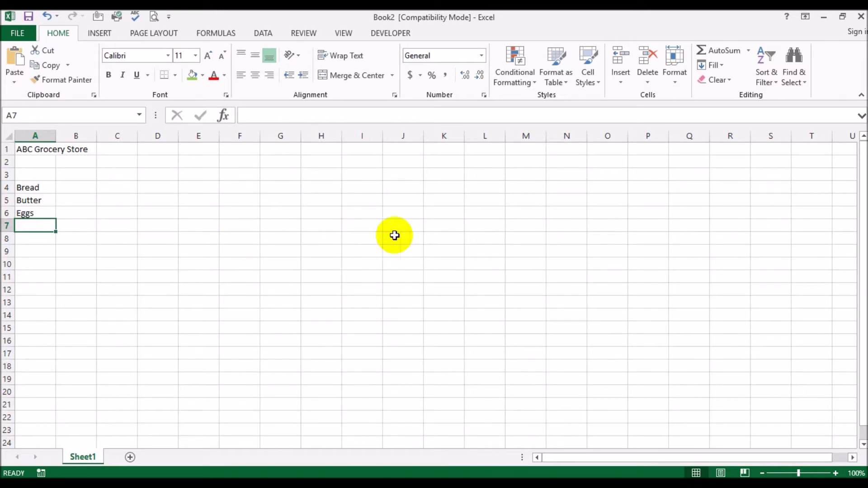
Step: Enter the month headings January, February and March across cells B3 to D3
{"action": "left_click", "coordinate": [65, 177]}
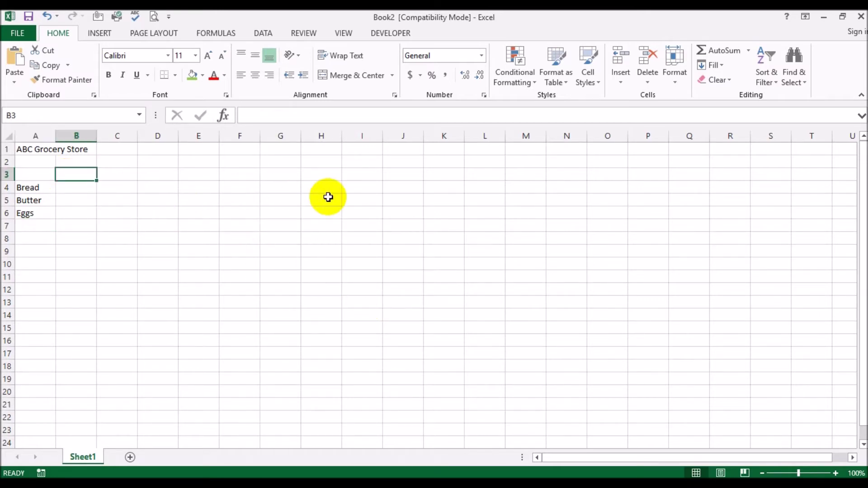
{"action": "type", "text": "January"}
{"action": "key", "text": "Tab"}
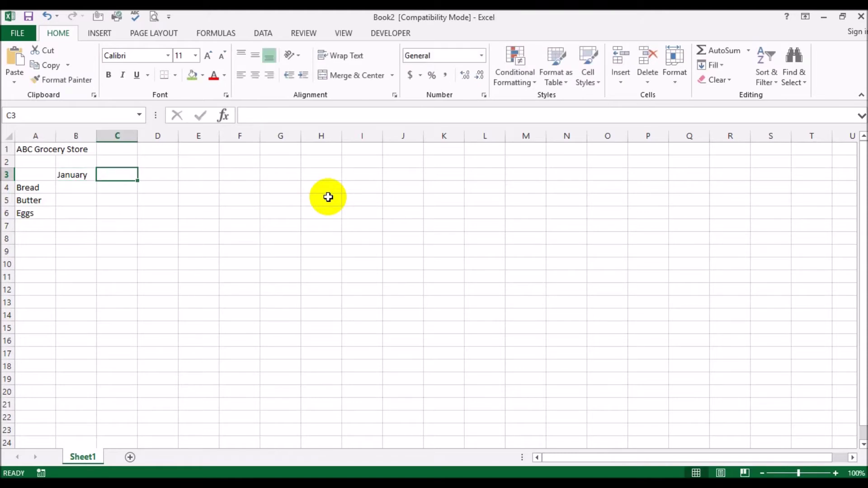
{"action": "type", "text": "February"}
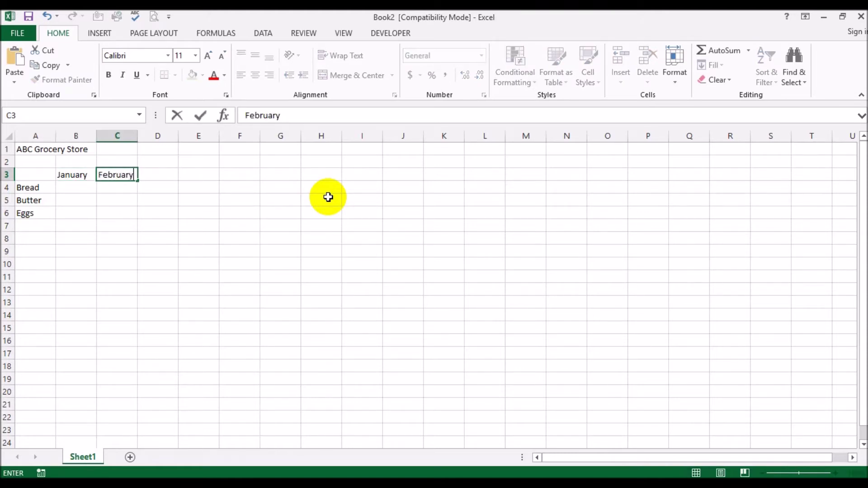
{"action": "key", "text": "Tab"}
{"action": "type", "text": "march"}
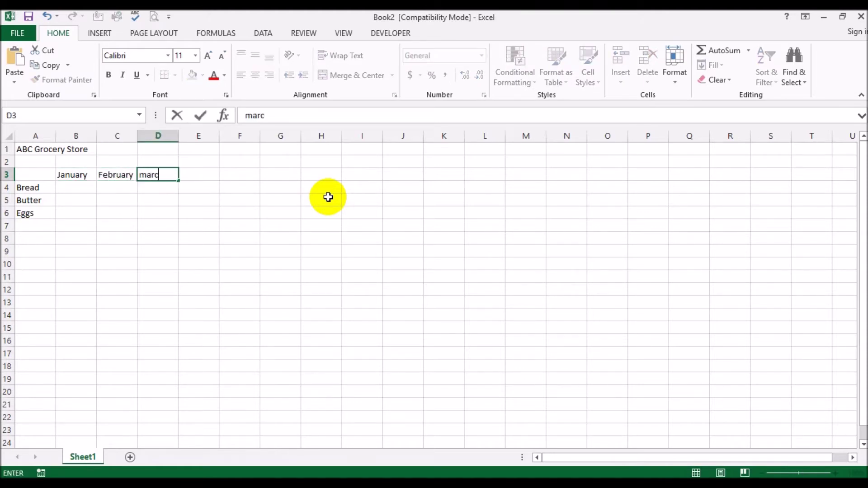
{"action": "key", "text": "BackSpace"}
{"action": "key", "text": "BackSpace"}
{"action": "key", "text": "BackSpace"}
{"action": "key", "text": "BackSpace"}
{"action": "key", "text": "BackSpace"}
{"action": "type", "text": "March"}
{"action": "key", "text": "Return"}
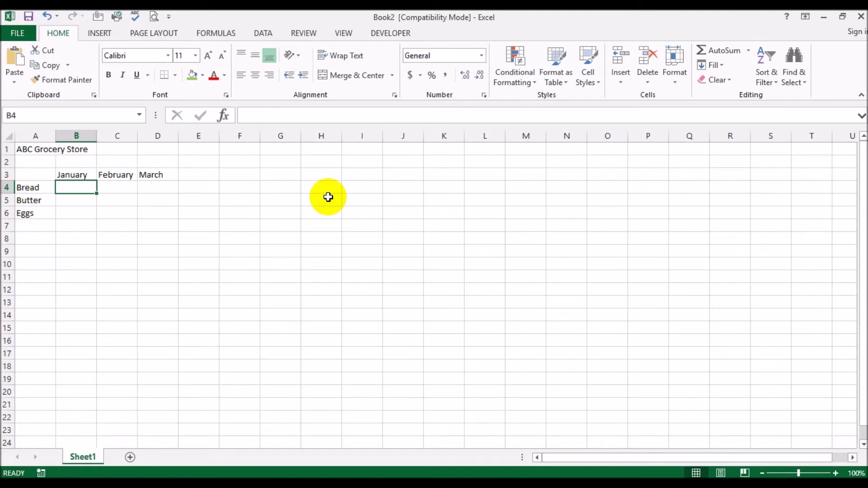
Step: Fill the Bread row with 110 for January, 140 for February and 325 for March
{"action": "type", "text": "110"}
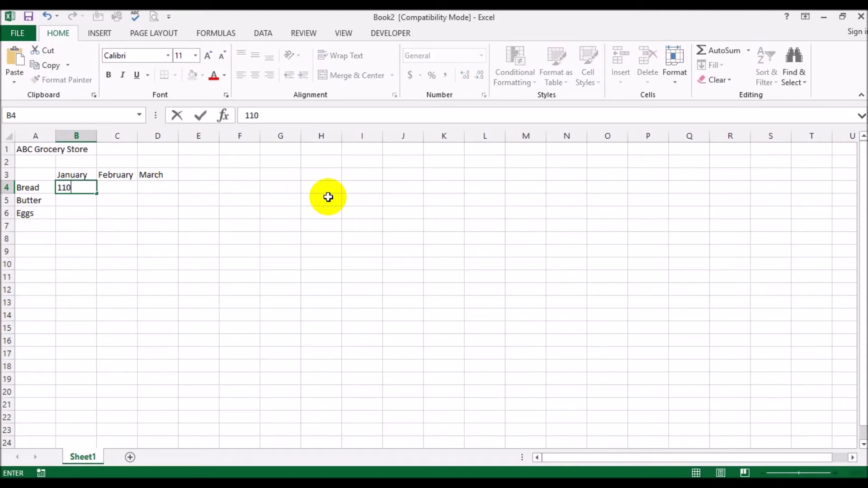
{"action": "key", "text": "Tab"}
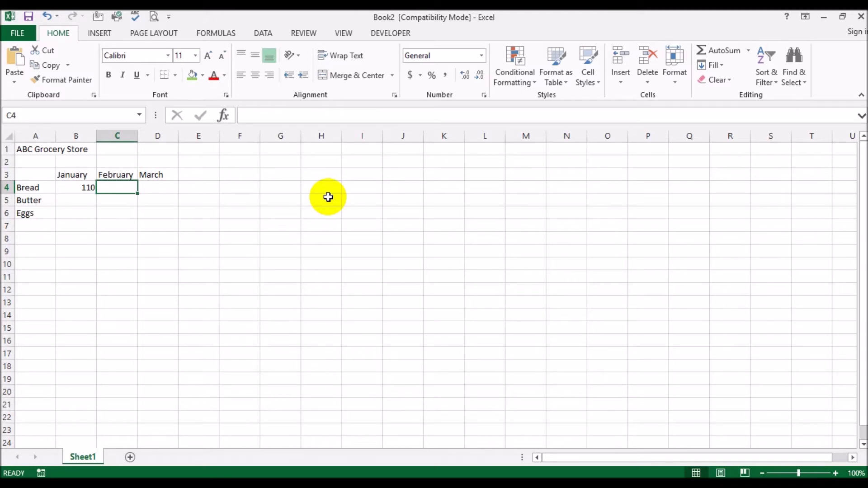
{"action": "type", "text": "140"}
{"action": "key", "text": "Tab"}
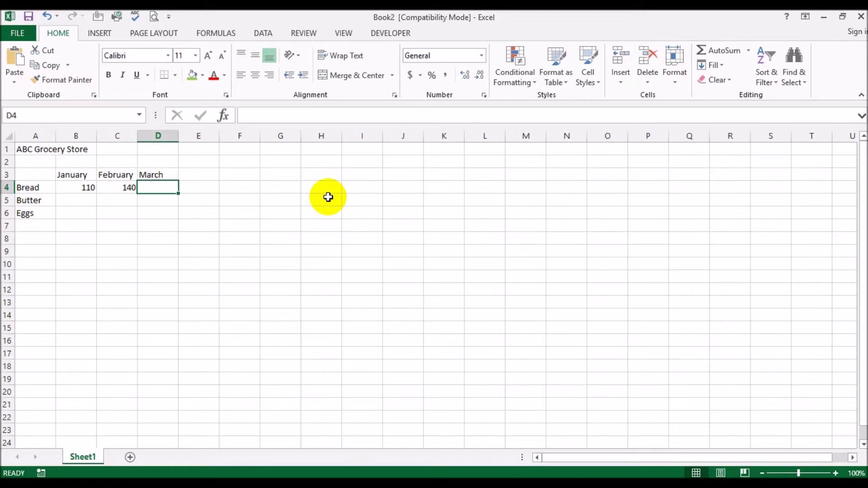
{"action": "type", "text": "325"}
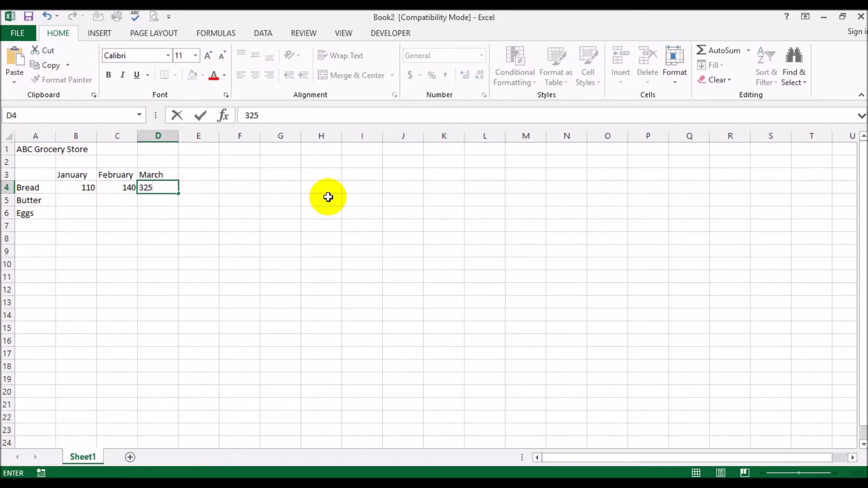
{"action": "key", "text": "Return"}
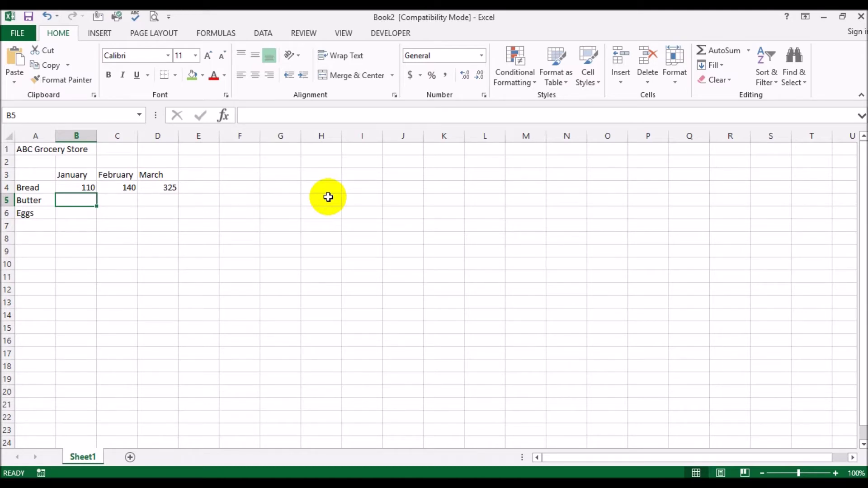
Step: Fill the Butter row with 85 for January, 95 for February and 218 for March
{"action": "type", "text": "85"}
{"action": "key", "text": "Tab"}
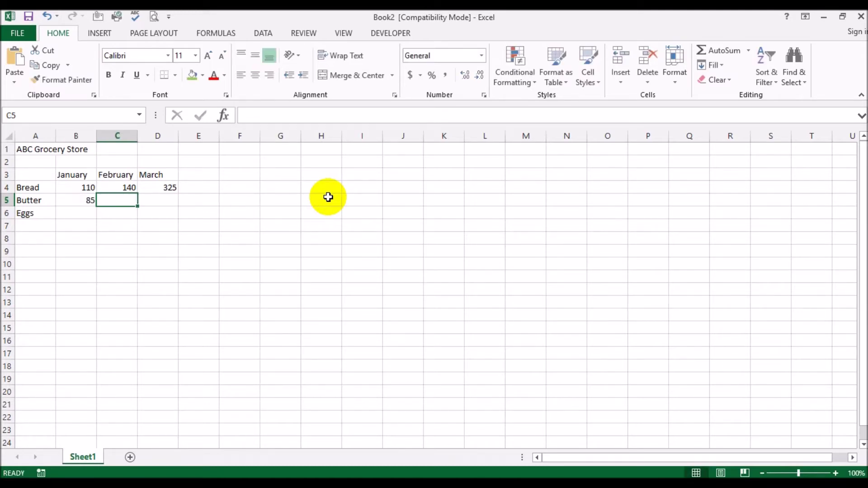
{"action": "type", "text": "95"}
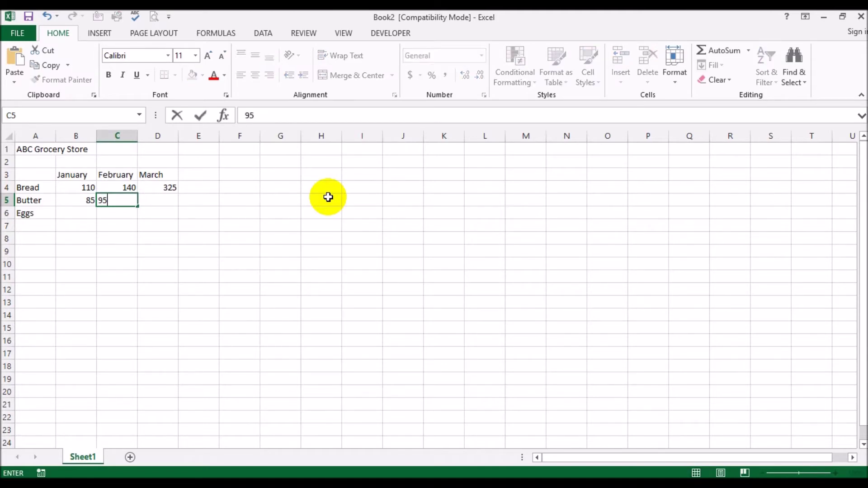
{"action": "key", "text": "Tab"}
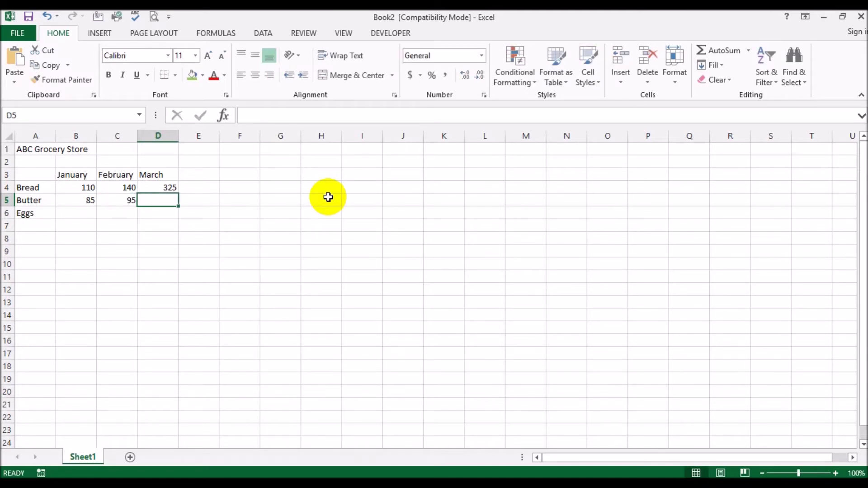
{"action": "type", "text": "218"}
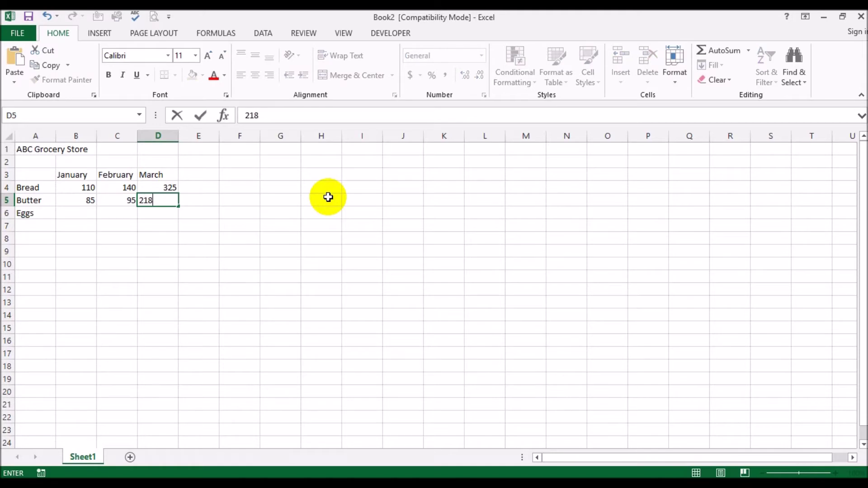
{"action": "key", "text": "Return"}
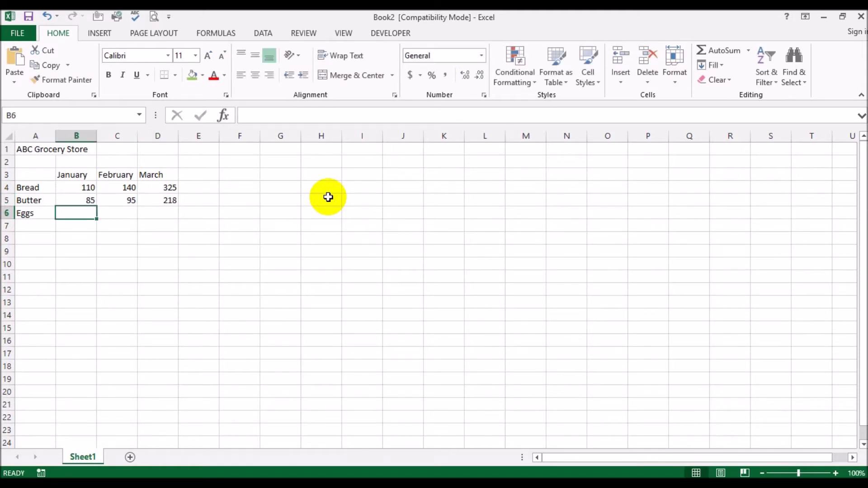
Step: Fill the Eggs row with 130 for January, 185 for February and 325 for March
{"action": "type", "text": "130"}
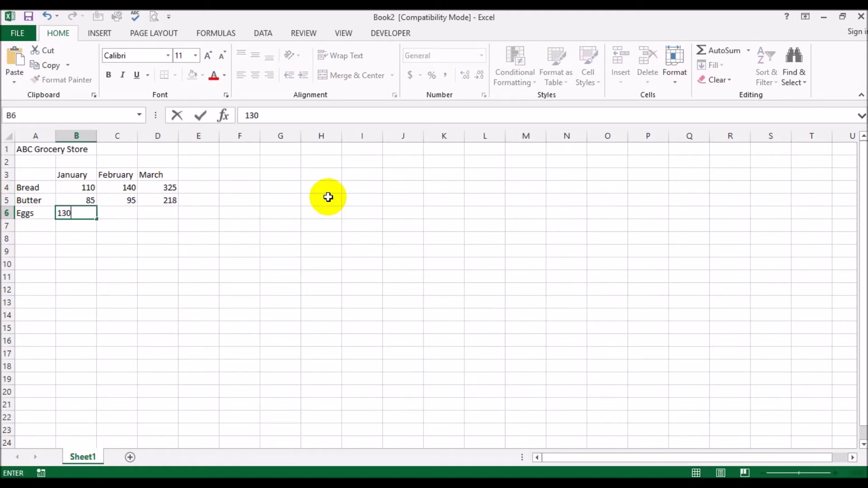
{"action": "key", "text": "Tab"}
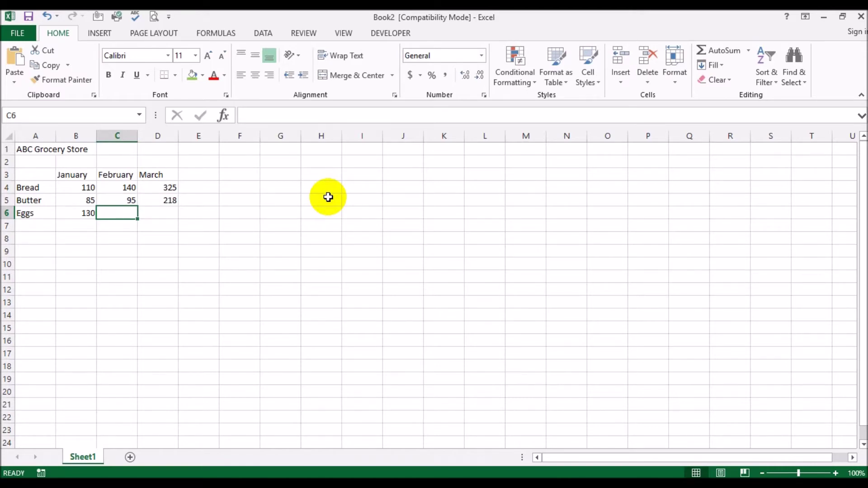
{"action": "type", "text": "185"}
{"action": "key", "text": "Tab"}
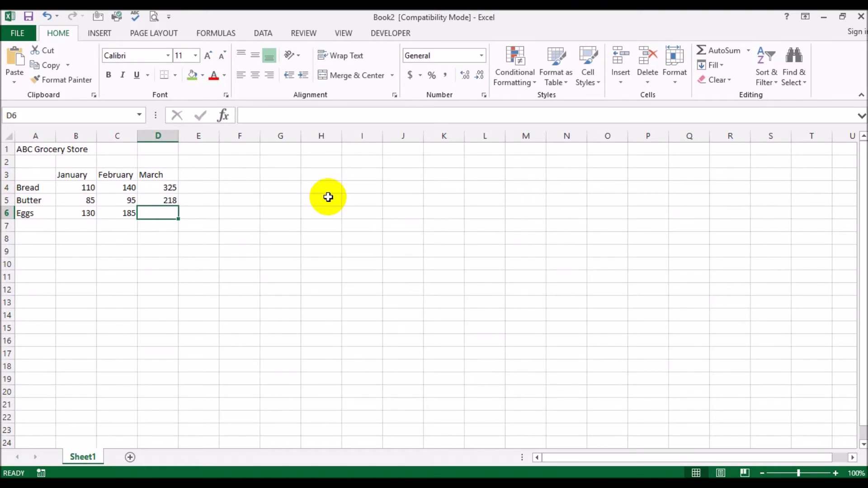
{"action": "type", "text": "325"}
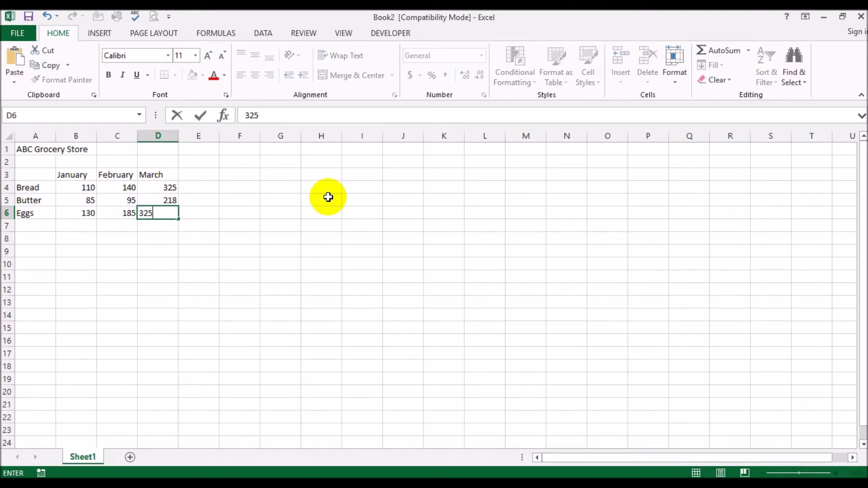
{"action": "key", "text": "Return"}
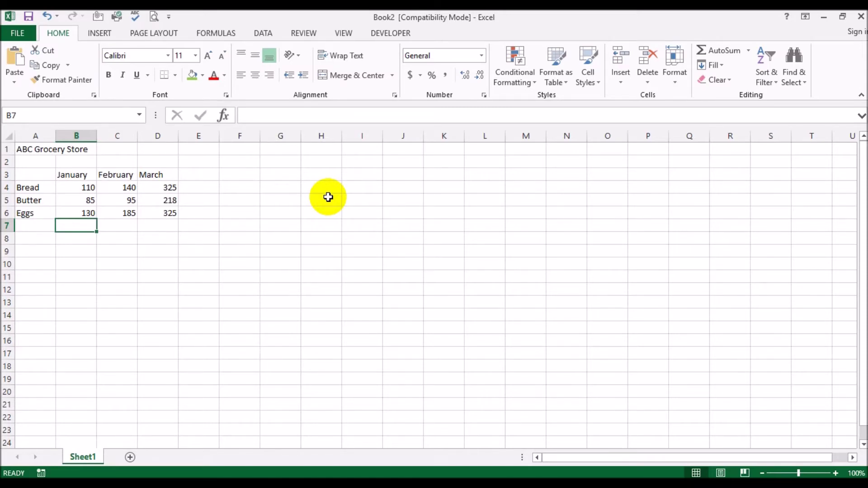
{"action": "left_click_drag", "start_coordinate": [25, 189], "coordinate": [159, 187]}
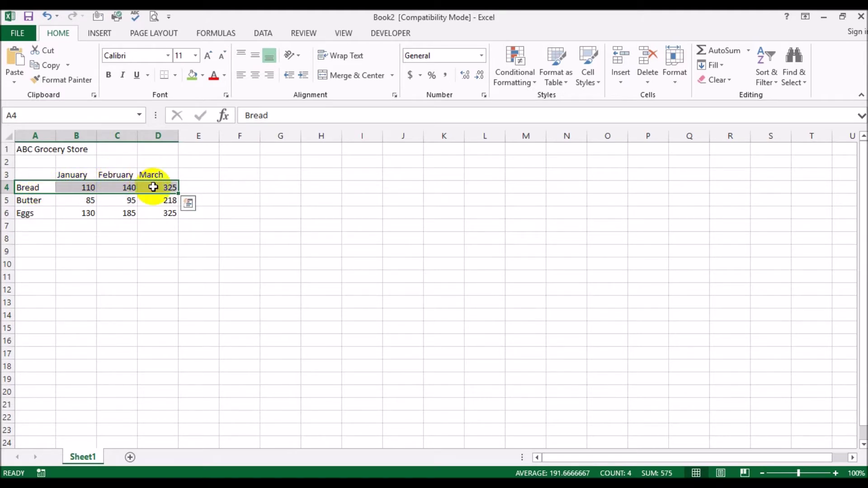
{"action": "left_click", "coordinate": [149, 237]}
{"action": "left_click_drag", "start_coordinate": [29, 199], "coordinate": [165, 199]}
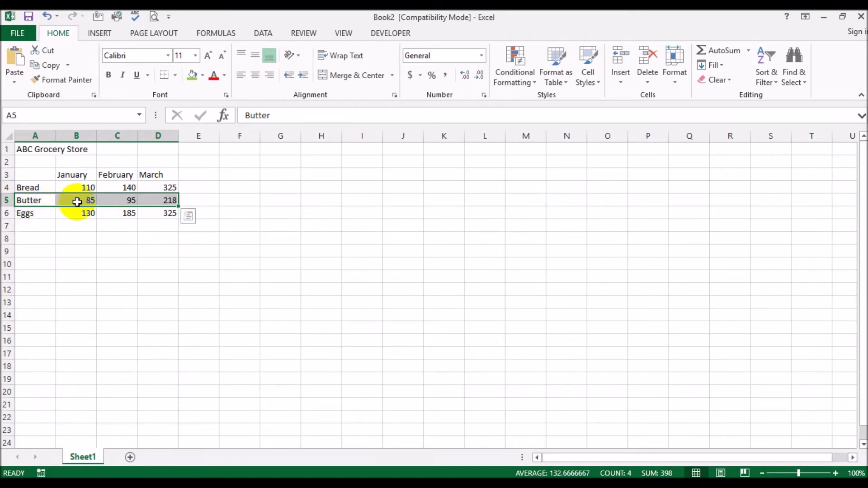
{"action": "left_click", "coordinate": [111, 200]}
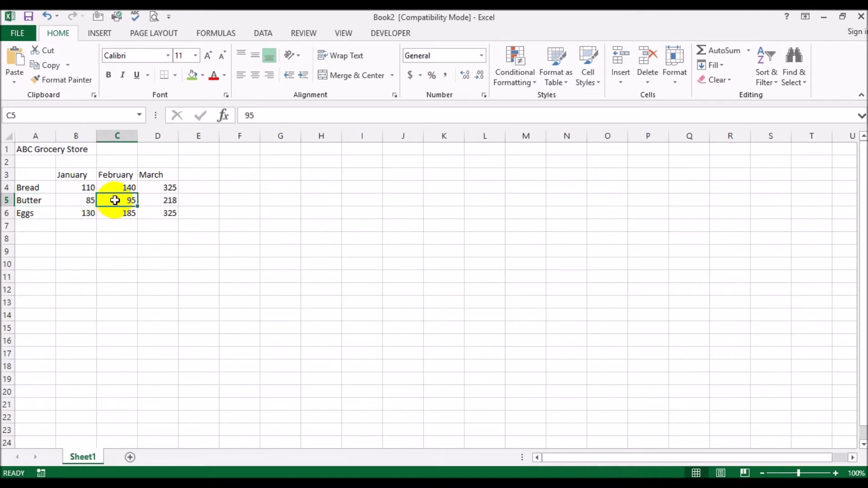
{"action": "left_click", "coordinate": [156, 204]}
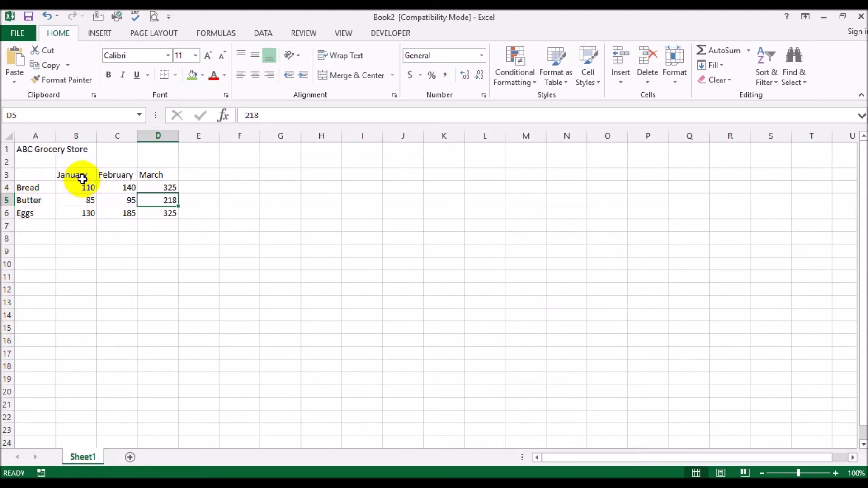
Step: Add the row label "Total" in cell A7, below Eggs
{"action": "left_click", "coordinate": [44, 228]}
{"action": "type", "text": "Totasl"}
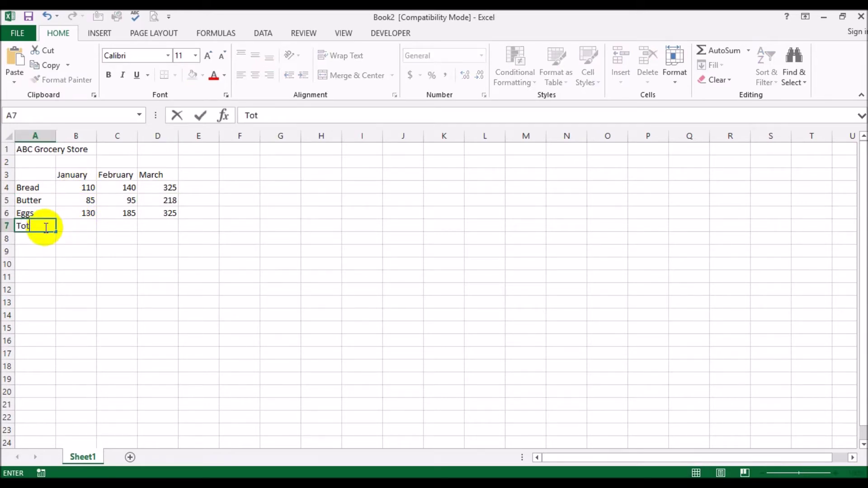
{"action": "key", "text": "BackSpace"}
{"action": "key", "text": "BackSpace"}
{"action": "type", "text": "l"}
{"action": "key", "text": "Tab"}
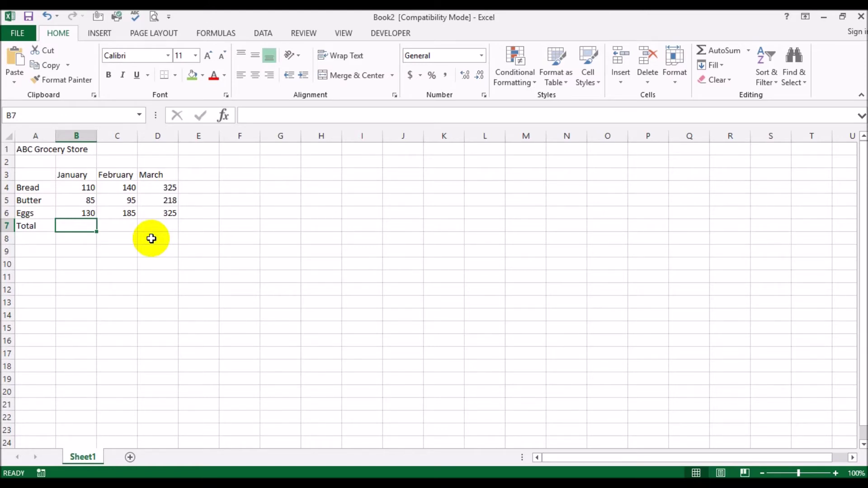
Step: Total January in cell B7 with the formula =B4+B5+B6 and check it against the three cells it adds
{"action": "type", "text": "="}
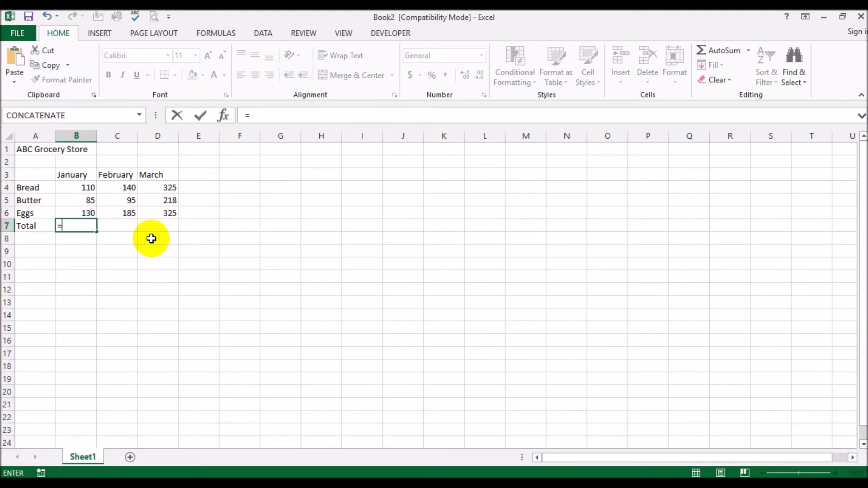
{"action": "left_click", "coordinate": [80, 187]}
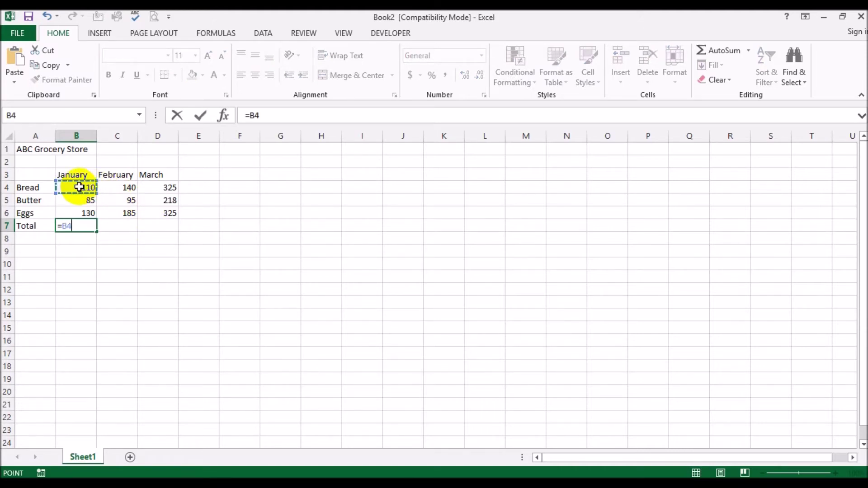
{"action": "type", "text": "+"}
{"action": "left_click", "coordinate": [76, 201]}
{"action": "type", "text": "+"}
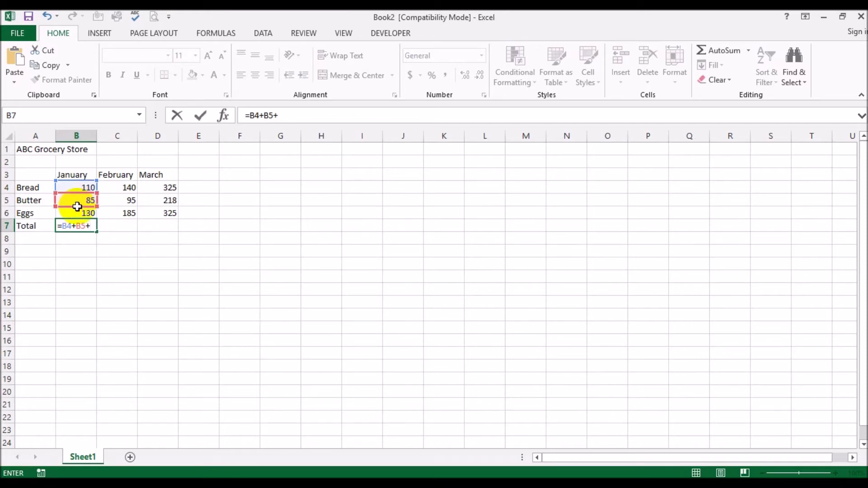
{"action": "left_click", "coordinate": [78, 212]}
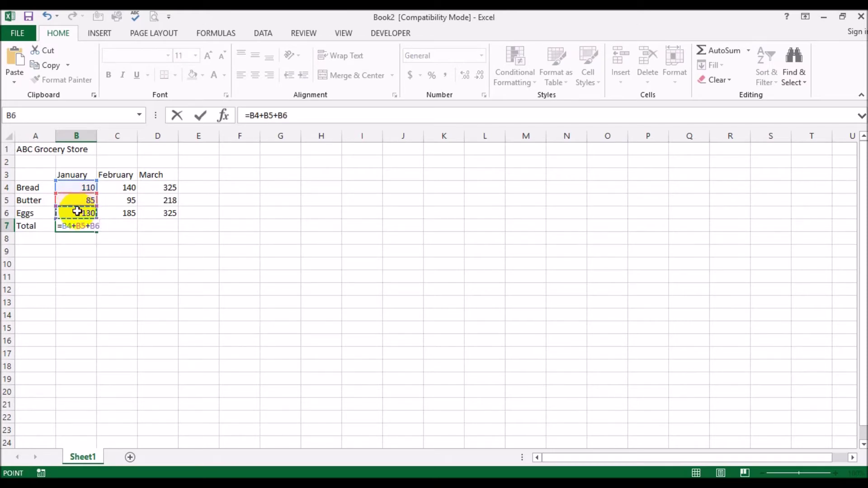
{"action": "key", "text": "Return"}
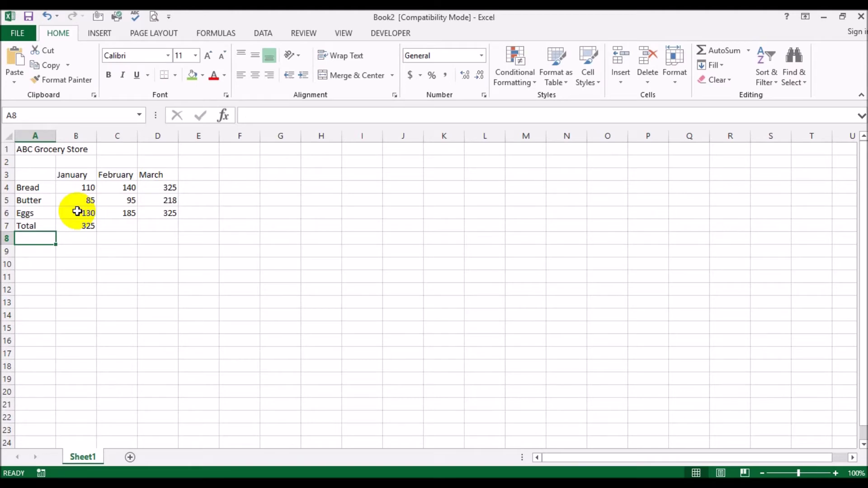
{"action": "left_click", "coordinate": [75, 226]}
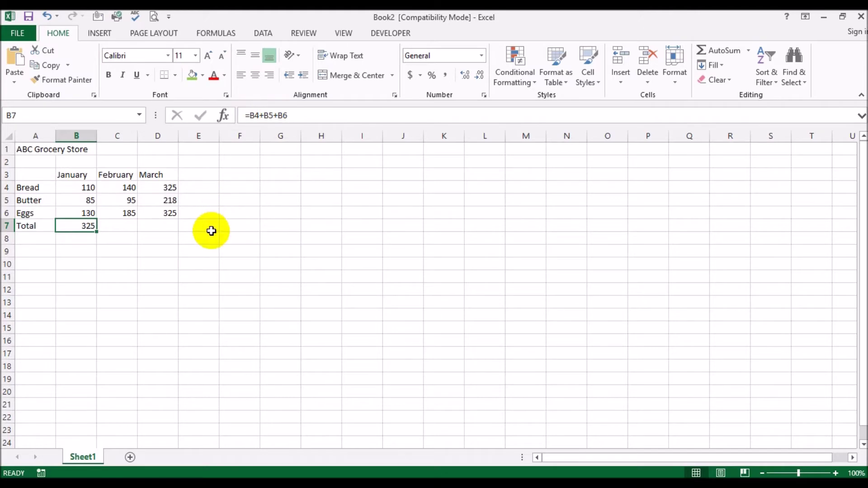
{"action": "left_click", "coordinate": [72, 186]}
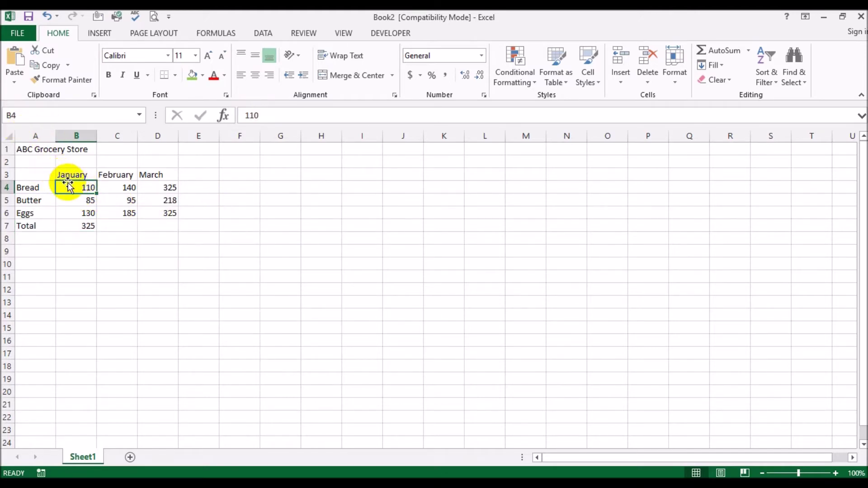
{"action": "left_click", "coordinate": [66, 199]}
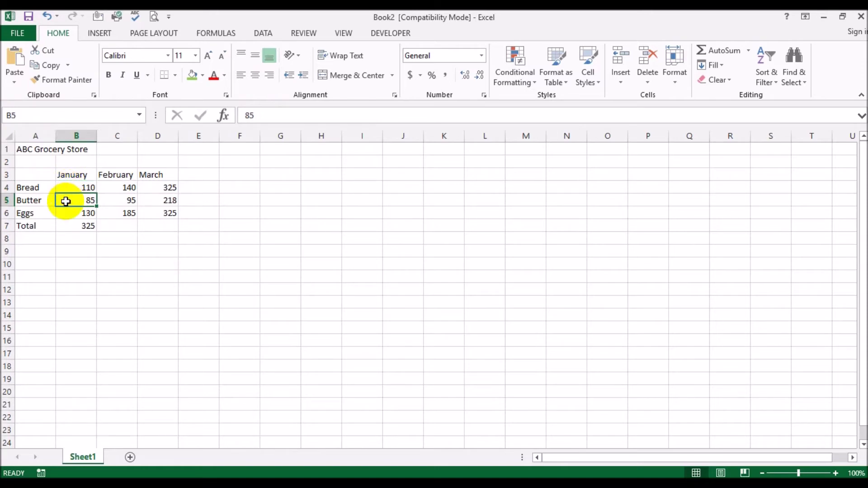
{"action": "left_click", "coordinate": [68, 214]}
{"action": "left_click", "coordinate": [72, 227]}
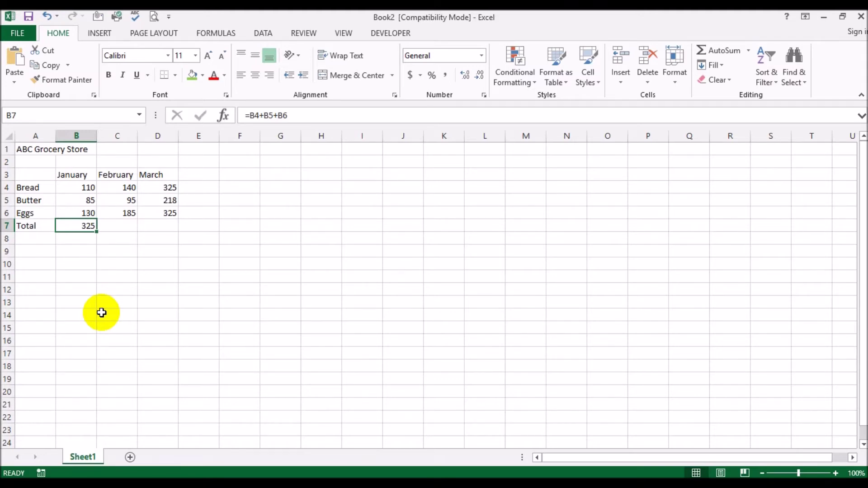
Step: Total February in cell C7 with the formula =SUM(C4:C6)
{"action": "left_click", "coordinate": [123, 225]}
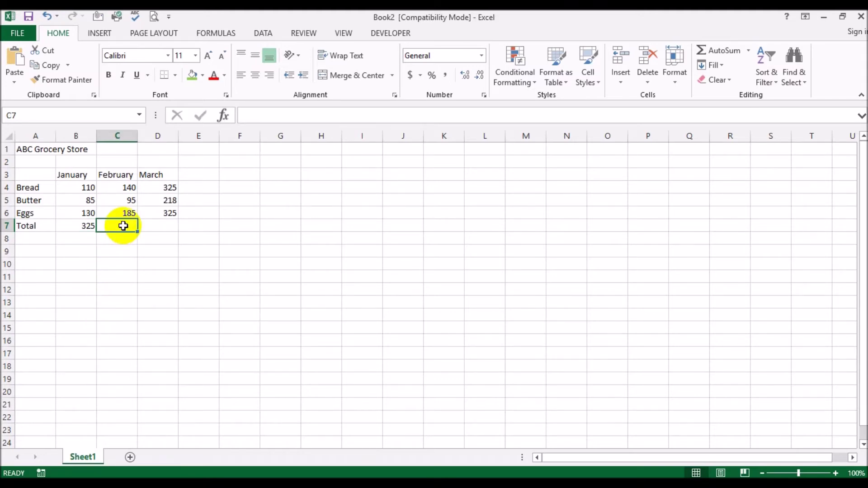
{"action": "type", "text": "=su"}
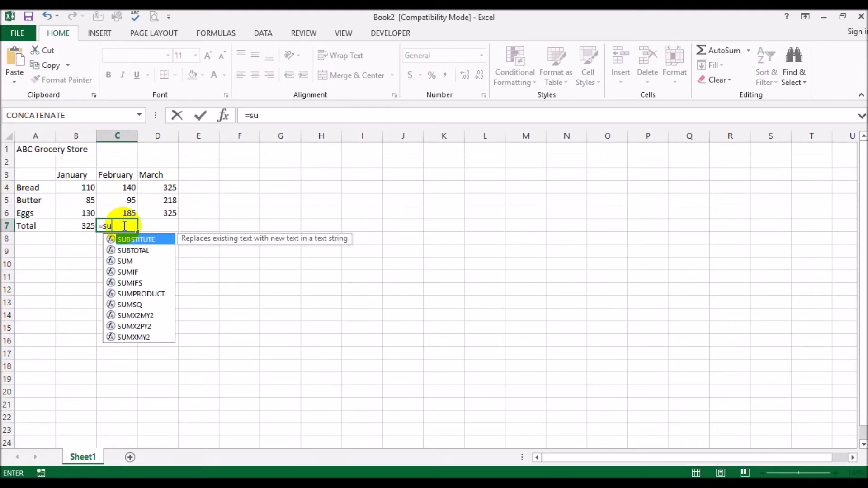
{"action": "type", "text": "m("}
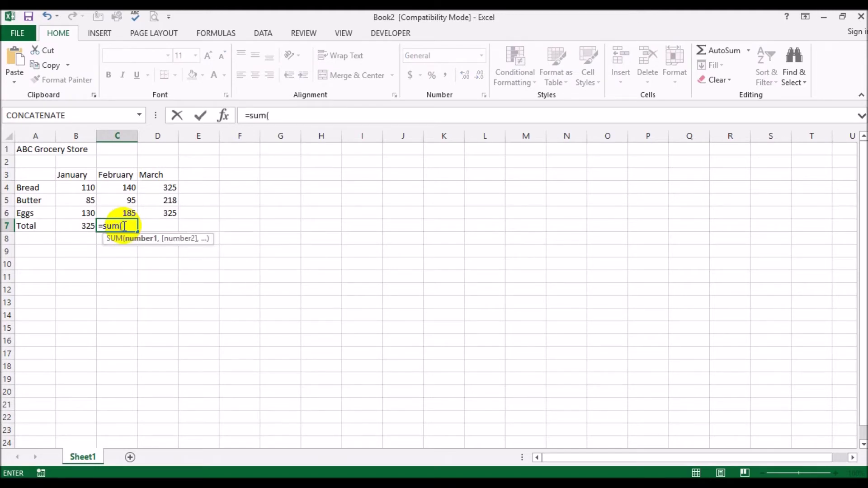
{"action": "left_click", "coordinate": [120, 189]}
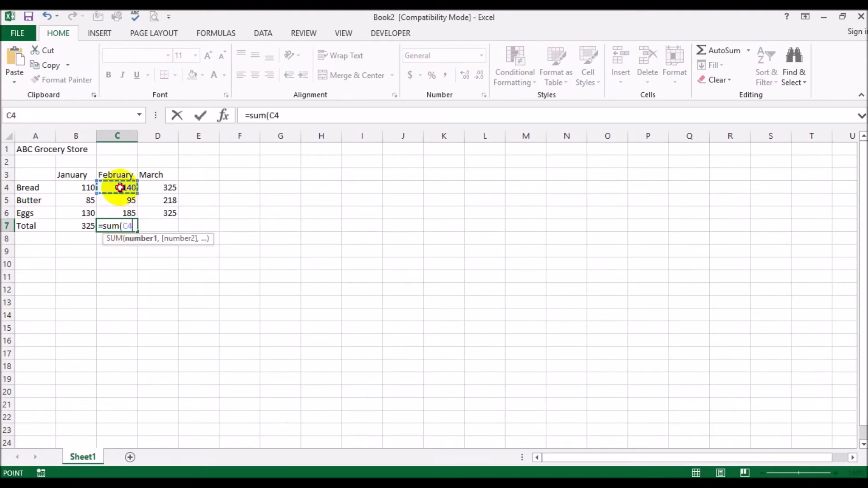
{"action": "left_click_drag", "start_coordinate": [120, 193], "coordinate": [116, 206]}
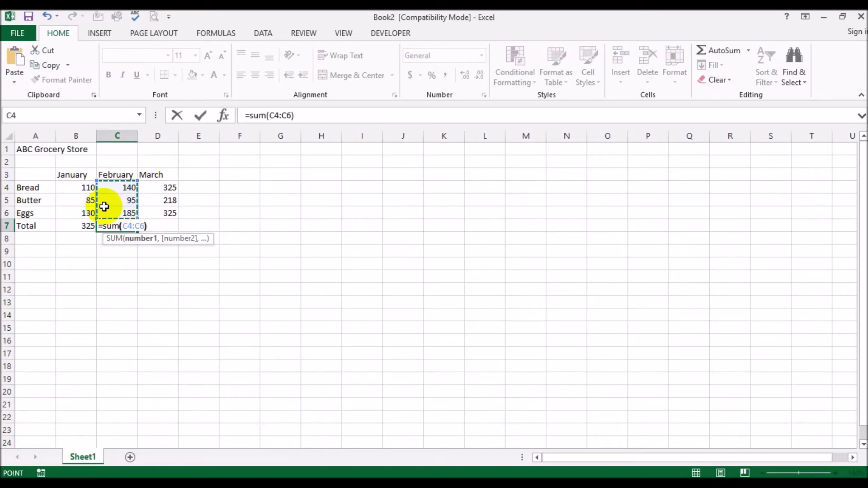
{"action": "type", "text": ")"}
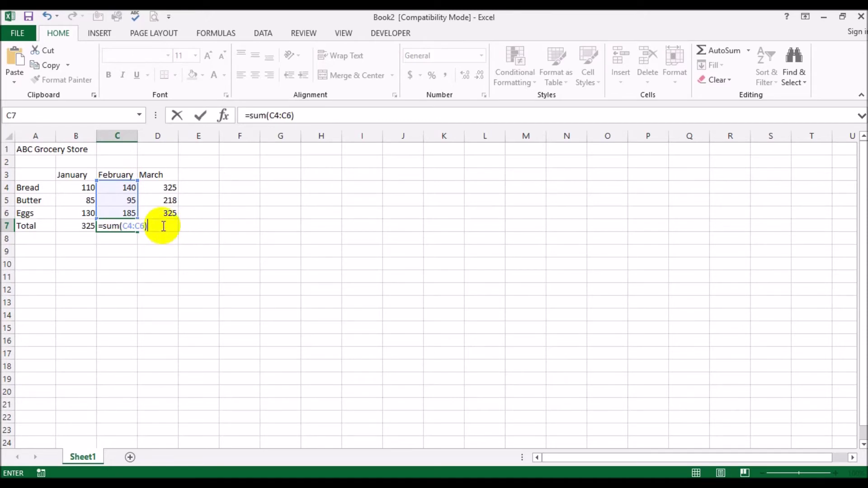
{"action": "key", "text": "Return"}
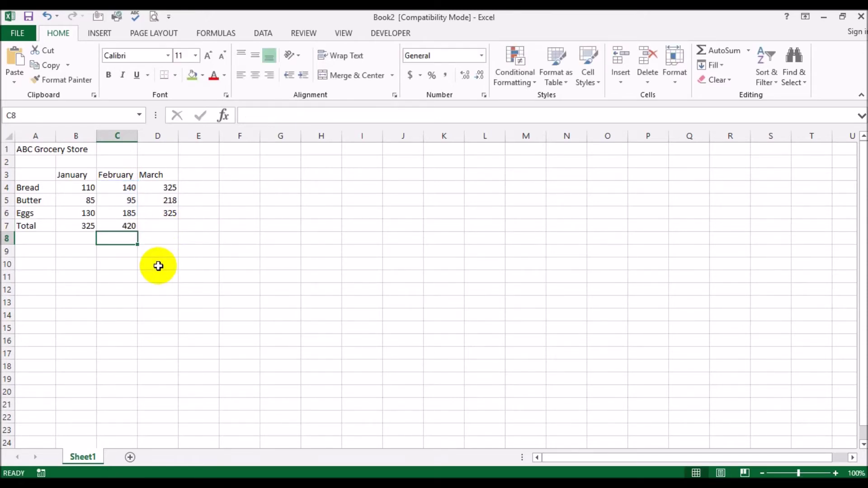
{"action": "left_click", "coordinate": [159, 227]}
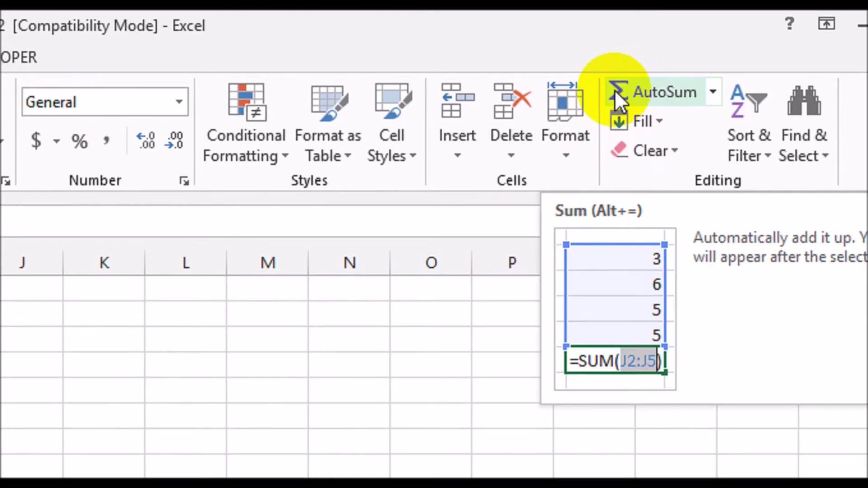
{"action": "left_click", "coordinate": [615, 90]}
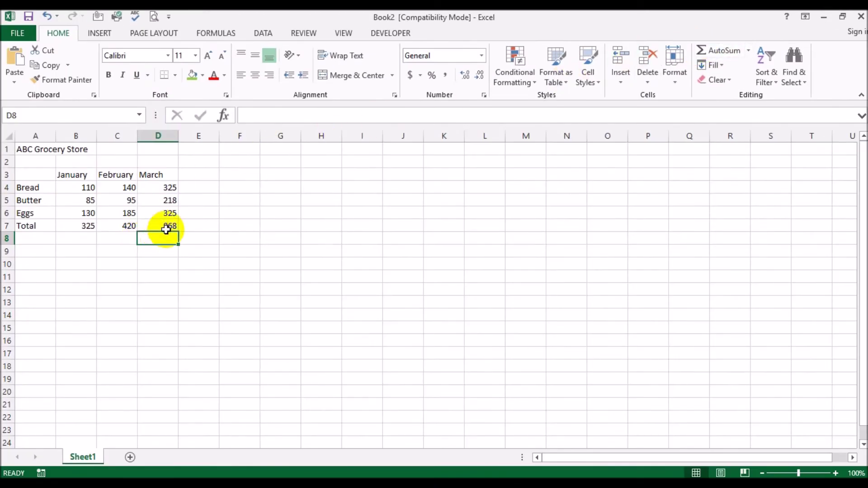
{"action": "left_click", "coordinate": [168, 227]}
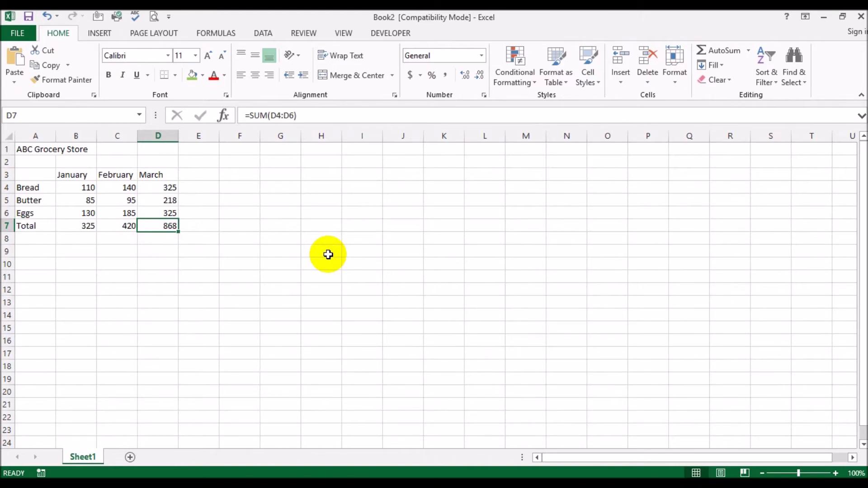
{"action": "key", "text": "Delete"}
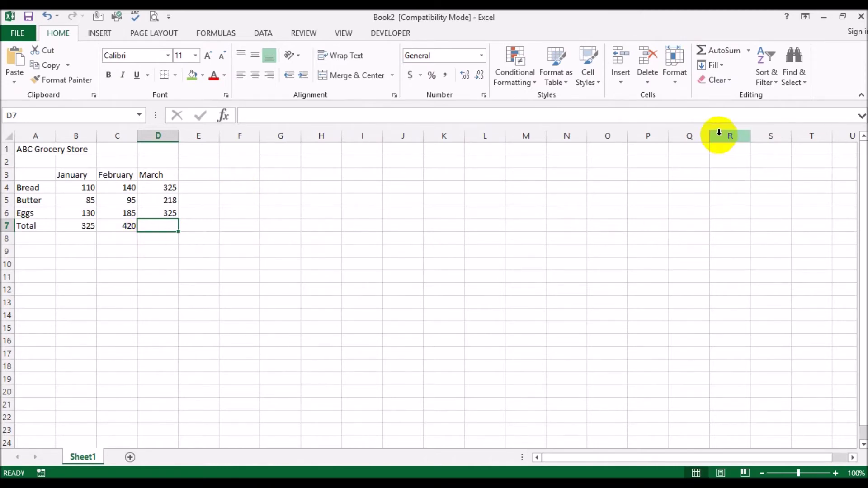
Step: Total March in cell D7 with AutoSum over D4:D6 and compare the formulas of the three monthly totals
{"action": "left_click", "coordinate": [702, 53]}
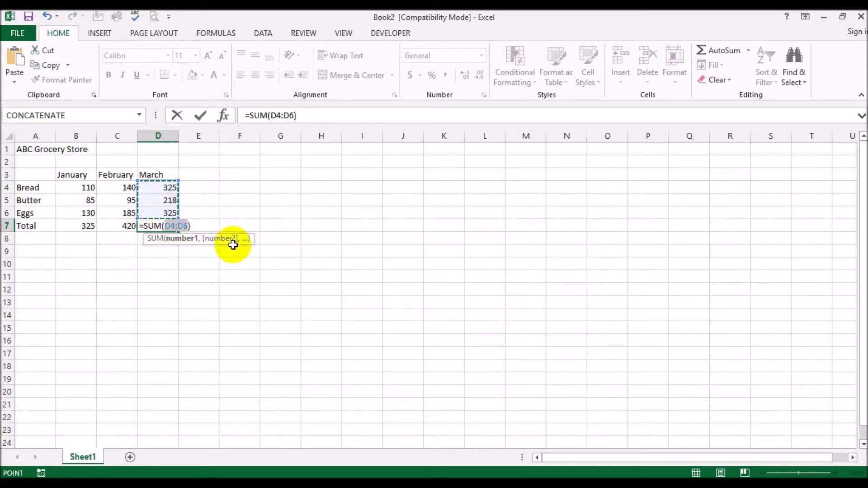
{"action": "key", "text": "Return"}
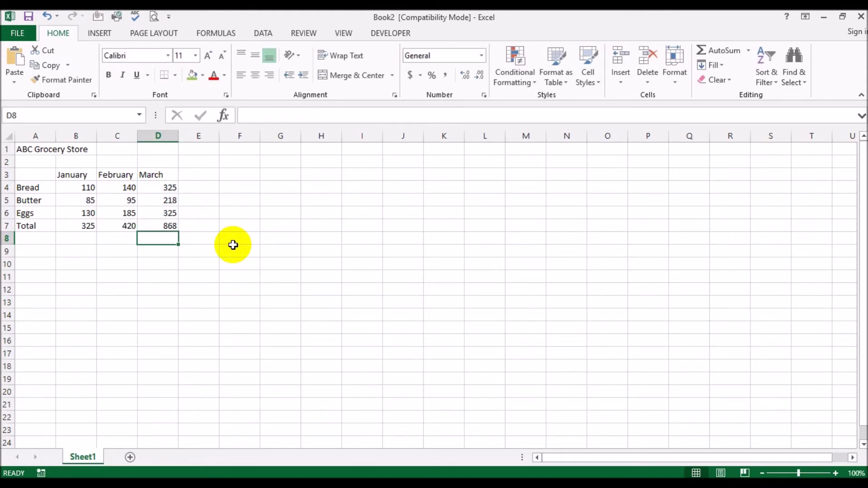
{"action": "left_click", "coordinate": [87, 226]}
{"action": "left_click", "coordinate": [123, 227]}
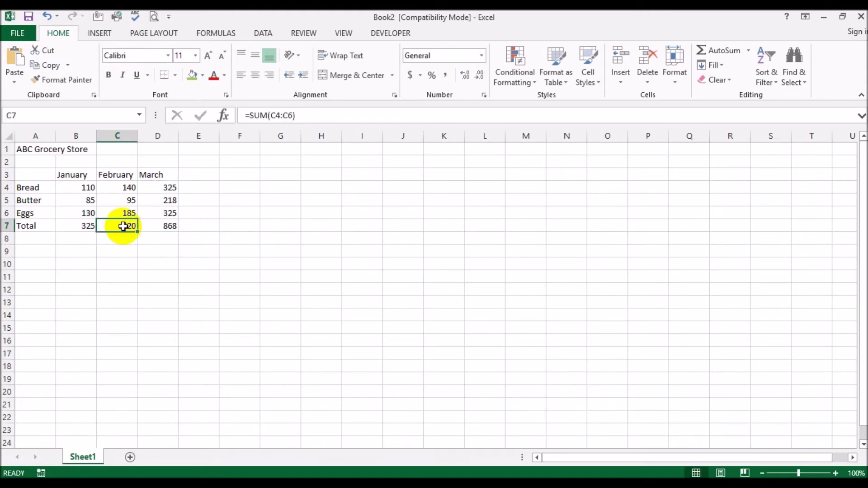
{"action": "left_click", "coordinate": [155, 225]}
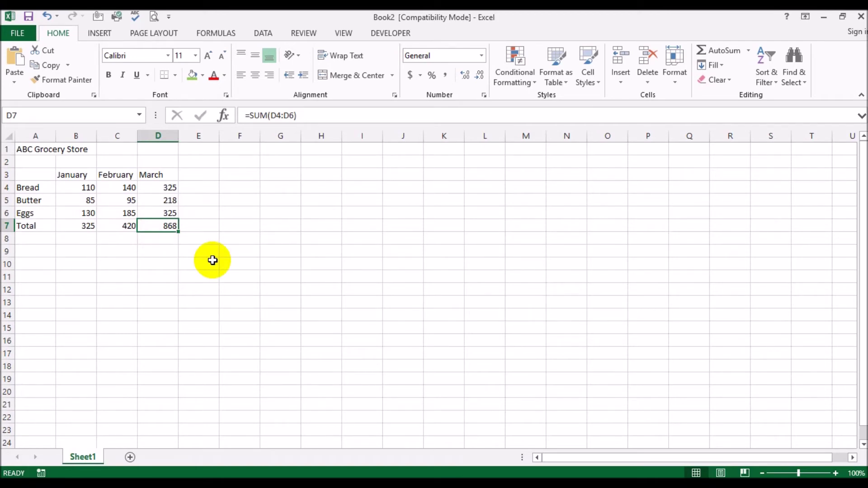
{"action": "left_click", "coordinate": [82, 226]}
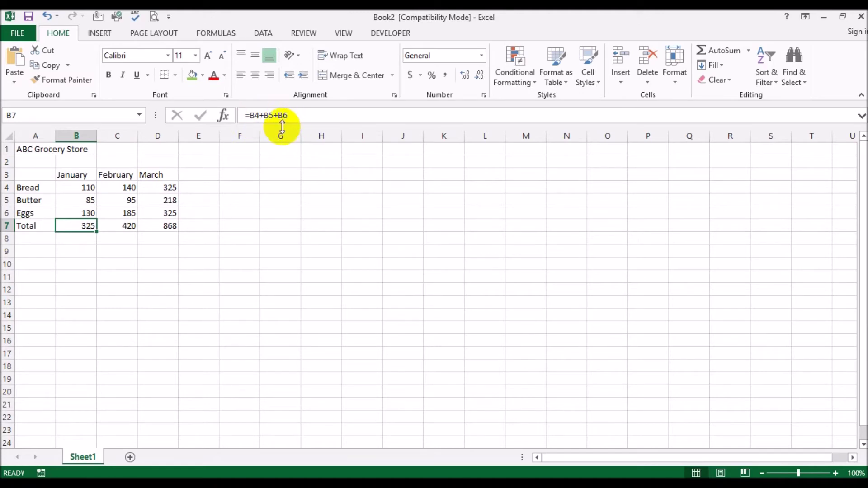
{"action": "left_click", "coordinate": [118, 227]}
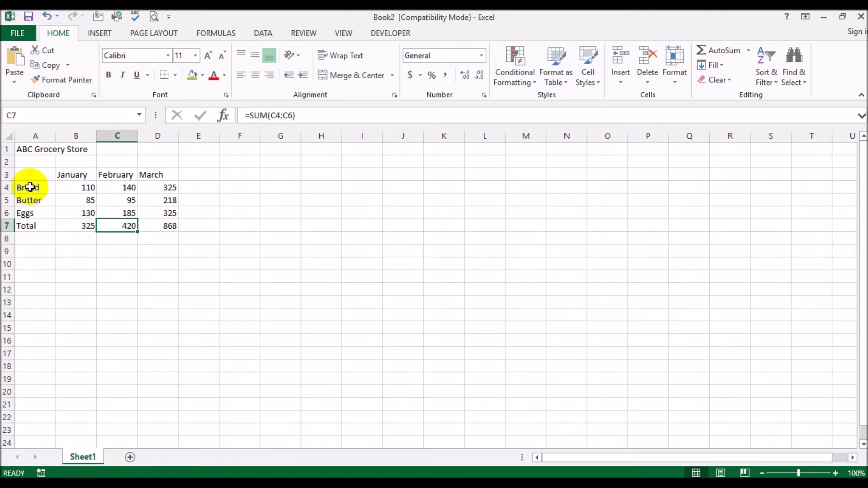
Step: Add the column header "Total" in cell E3, beside March
{"action": "left_click", "coordinate": [198, 175]}
{"action": "type", "text": "Total"}
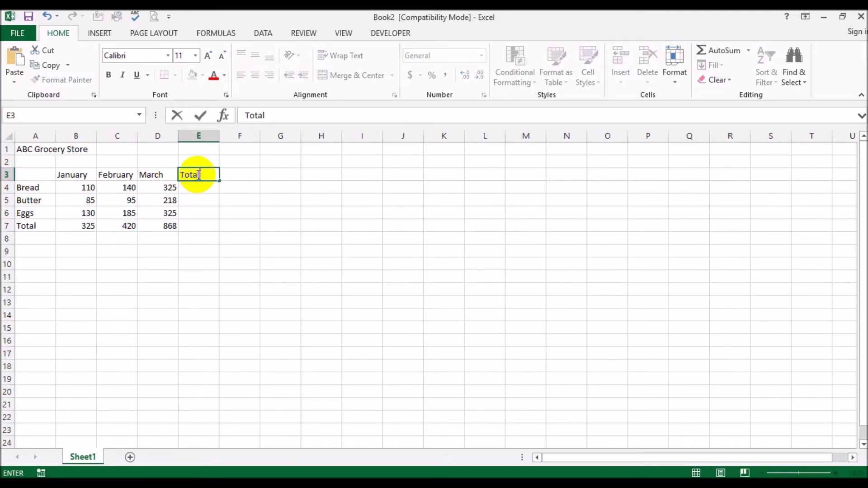
{"action": "key", "text": "Return"}
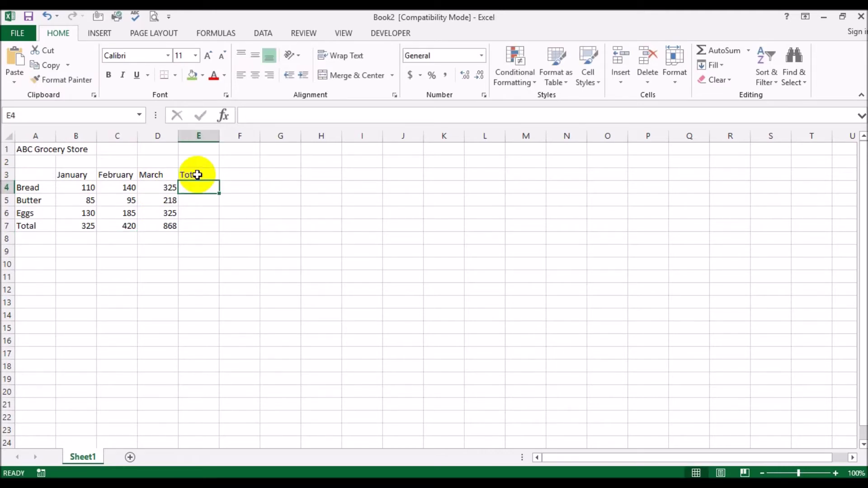
Step: Total the Bread, Butter and Eggs rows at once in E4:E6 with AutoSum and check each row's formula
{"action": "left_click_drag", "start_coordinate": [85, 187], "coordinate": [155, 182]}
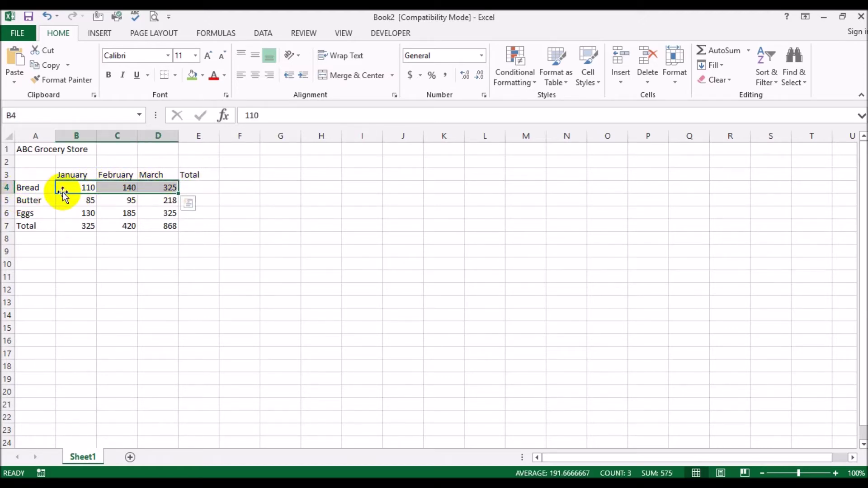
{"action": "left_click", "coordinate": [310, 216]}
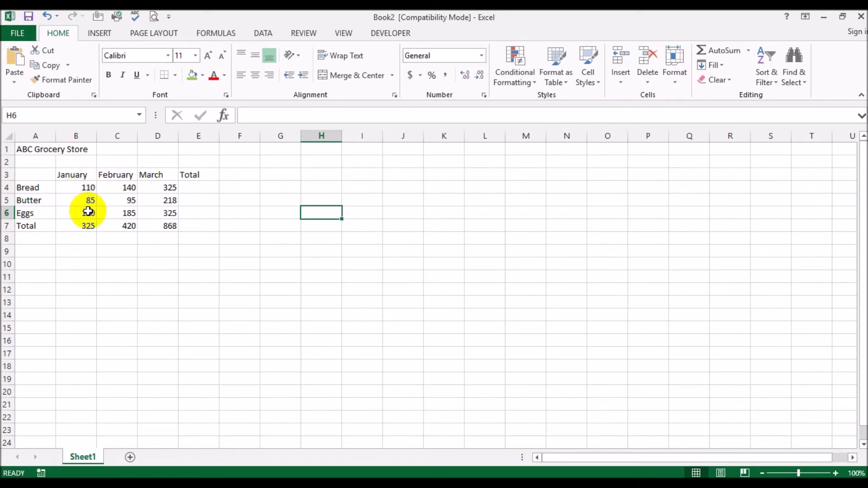
{"action": "left_click", "coordinate": [193, 186]}
{"action": "left_click_drag", "start_coordinate": [193, 187], "coordinate": [194, 210]}
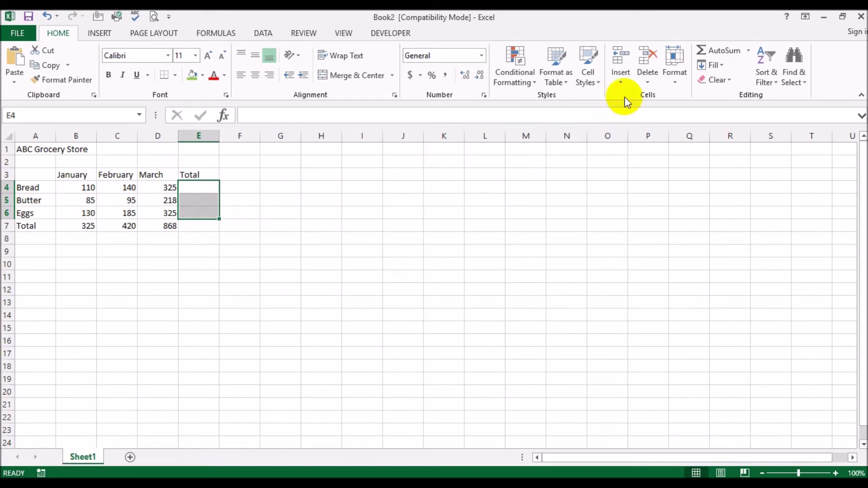
{"action": "left_click", "coordinate": [703, 57]}
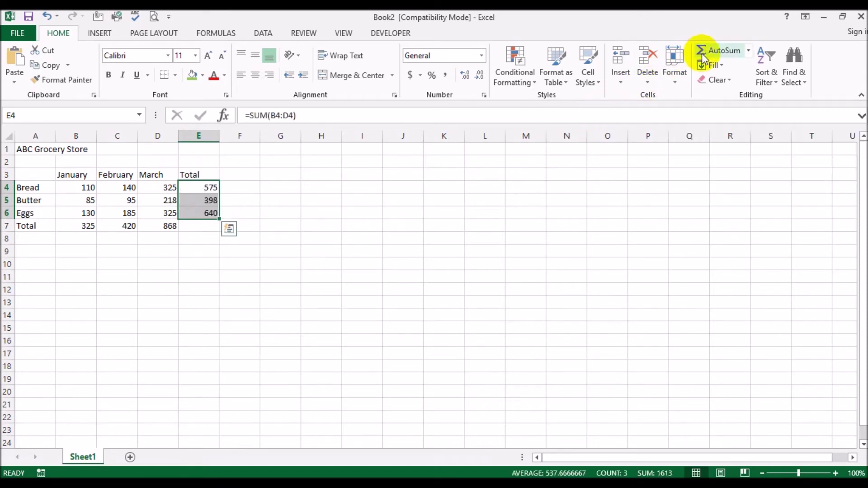
{"action": "left_click", "coordinate": [325, 235]}
{"action": "left_click", "coordinate": [201, 188]}
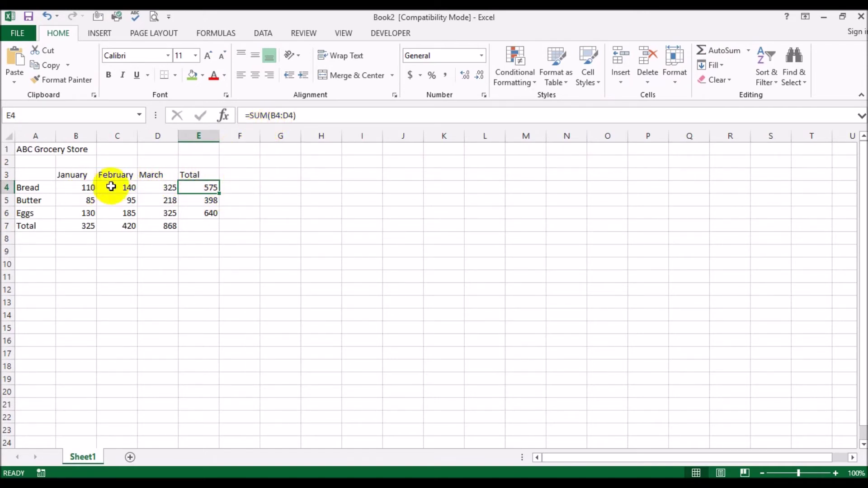
{"action": "left_click", "coordinate": [203, 199]}
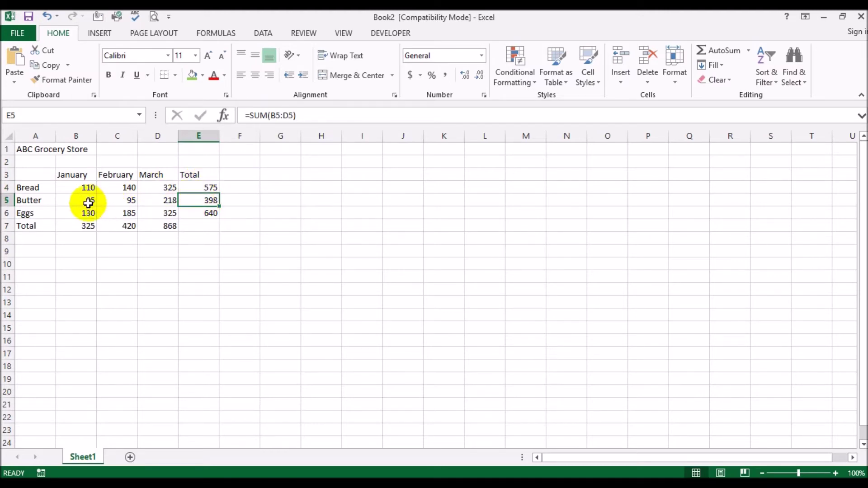
{"action": "left_click", "coordinate": [203, 213]}
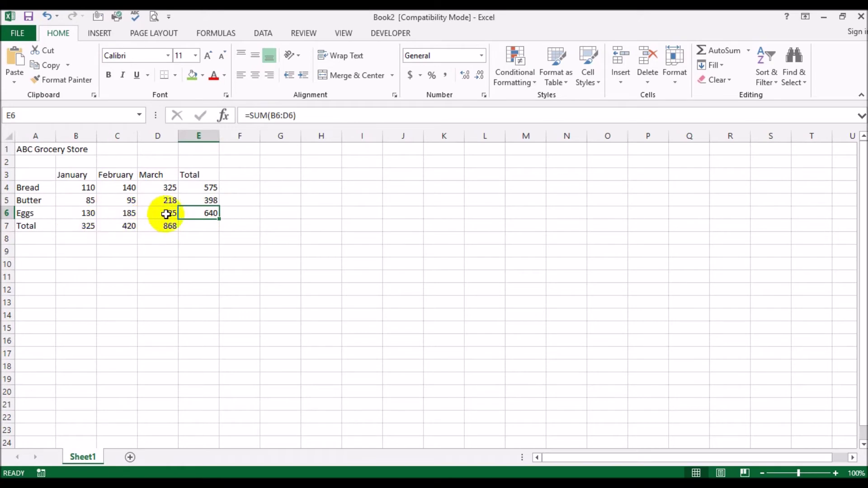
{"action": "left_click", "coordinate": [289, 253]}
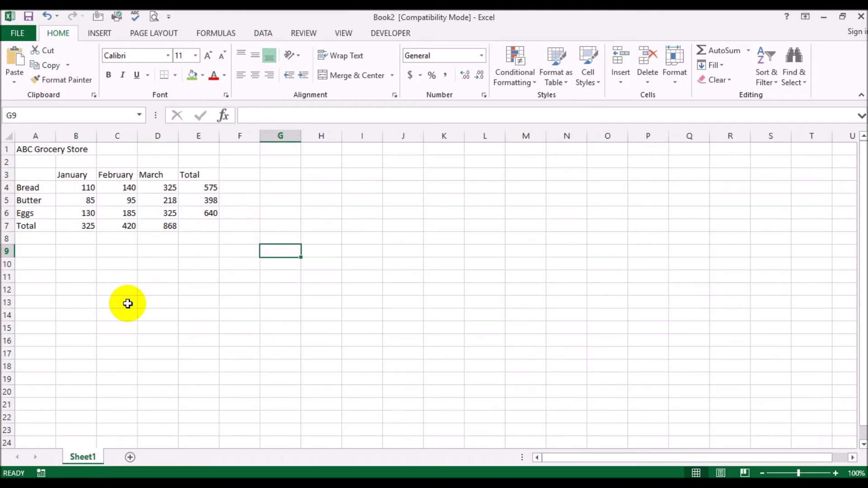
{"action": "left_click", "coordinate": [32, 148]}
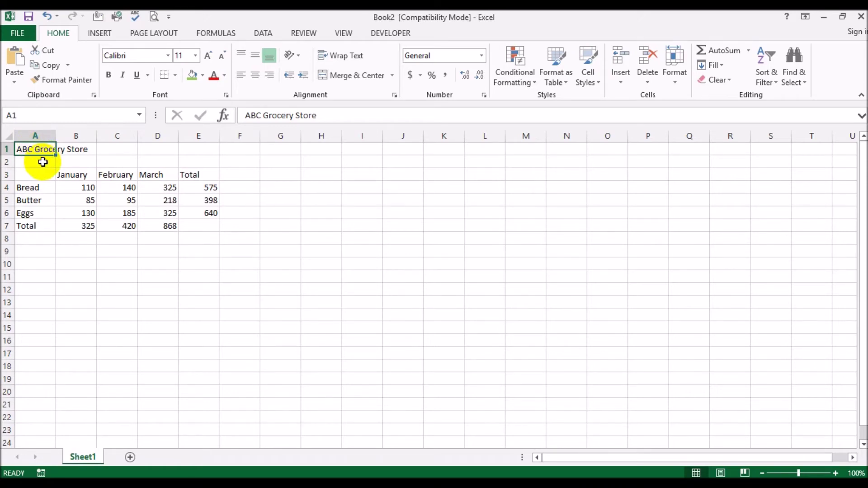
{"action": "left_click", "coordinate": [194, 149], "text": "shift"}
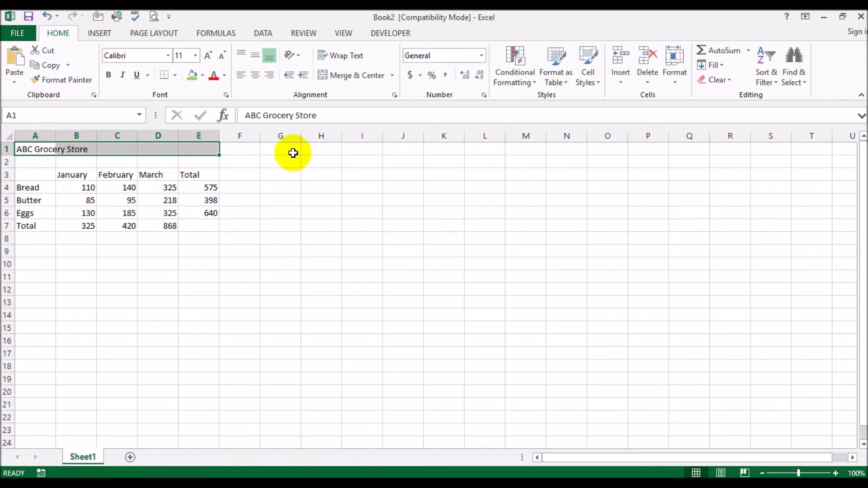
{"action": "left_click", "coordinate": [280, 163]}
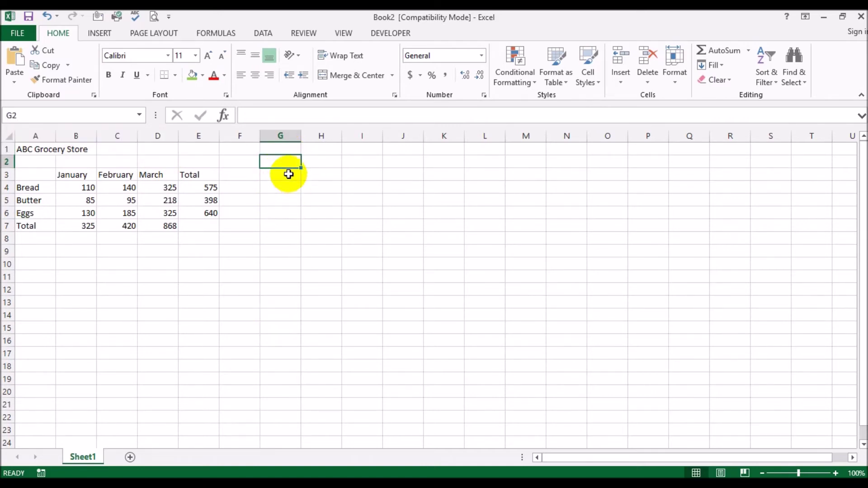
{"action": "left_click", "coordinate": [277, 227], "text": "shift"}
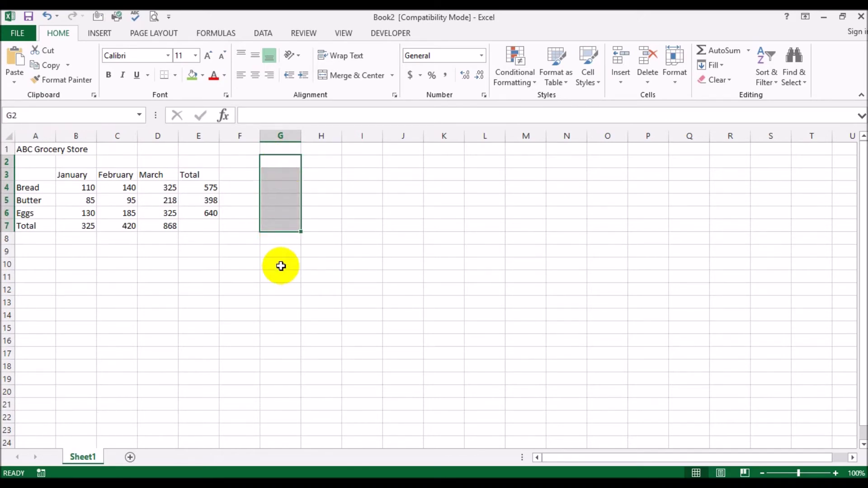
{"action": "left_click", "coordinate": [273, 162]}
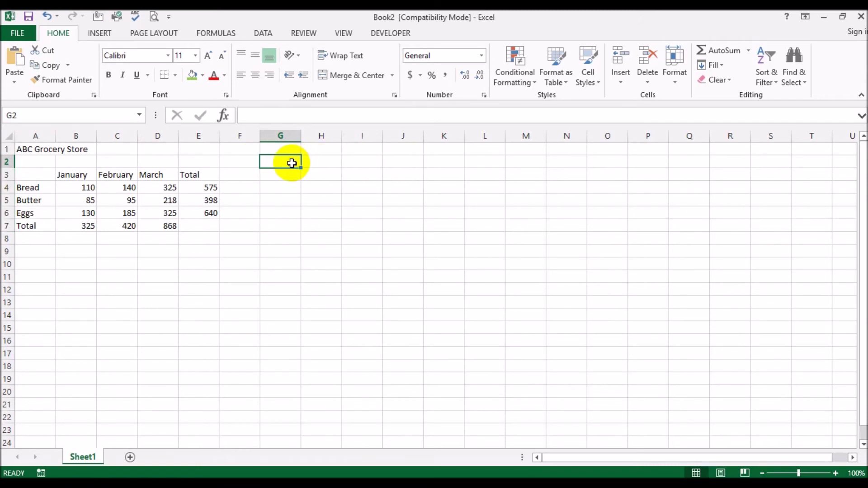
{"action": "left_click", "coordinate": [399, 164], "text": "shift"}
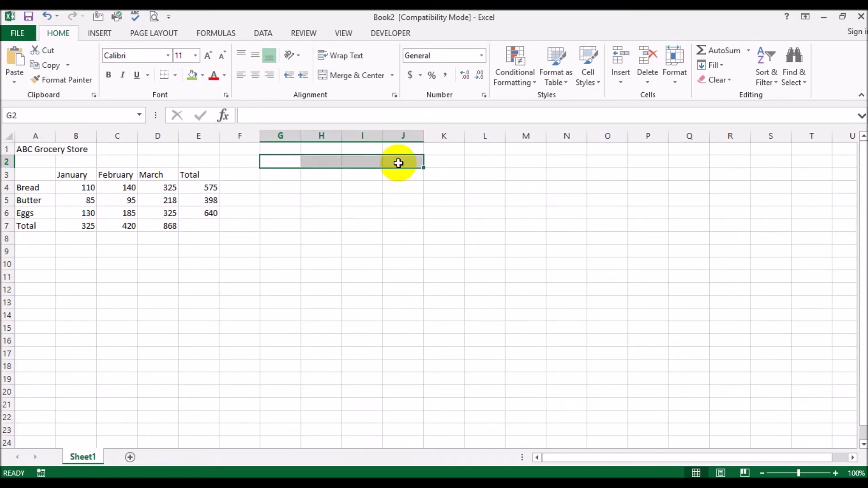
{"action": "left_click", "coordinate": [276, 163]}
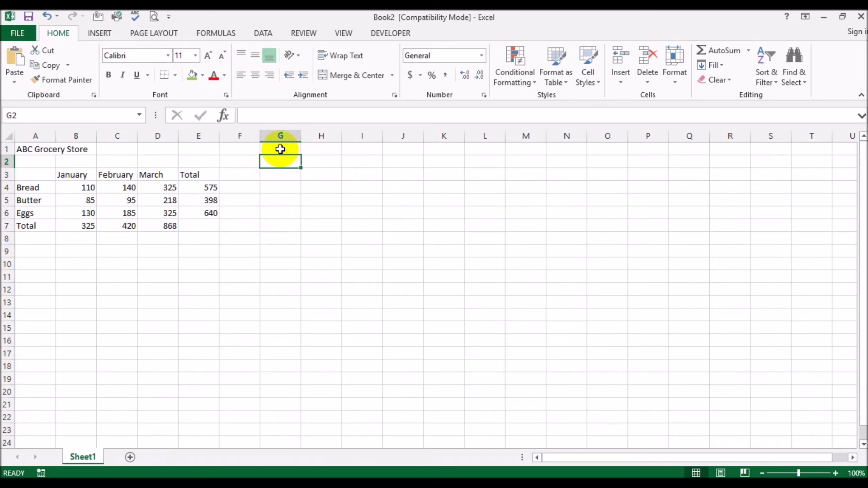
{"action": "left_click", "coordinate": [274, 239], "text": "shift"}
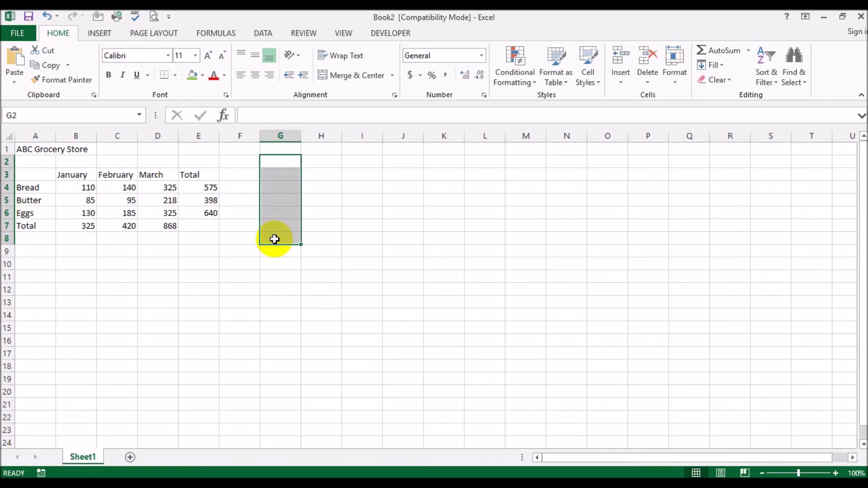
{"action": "left_click", "coordinate": [354, 237]}
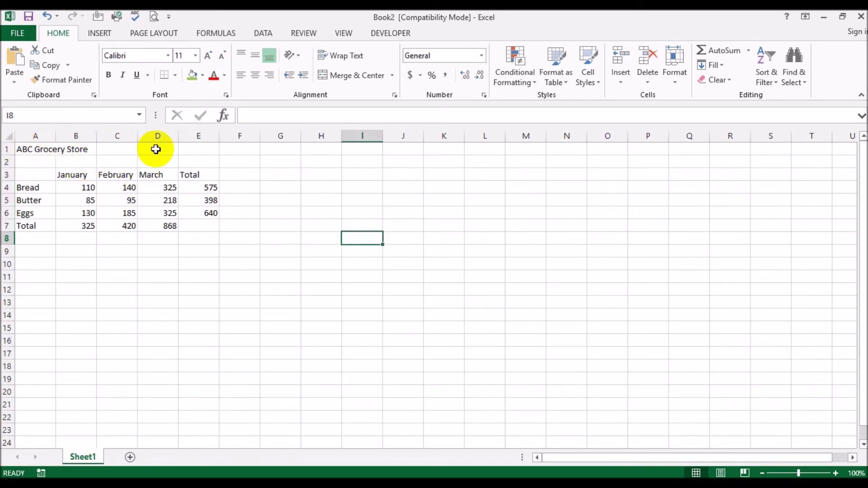
Step: Merge and center the title "ABC Grocery Store" across cells A1:E1
{"action": "left_click", "coordinate": [30, 149]}
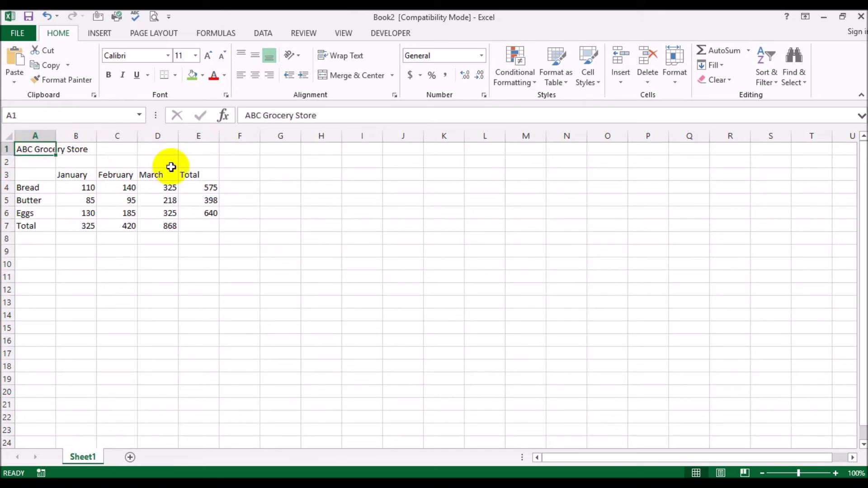
{"action": "left_click", "coordinate": [199, 149], "text": "shift"}
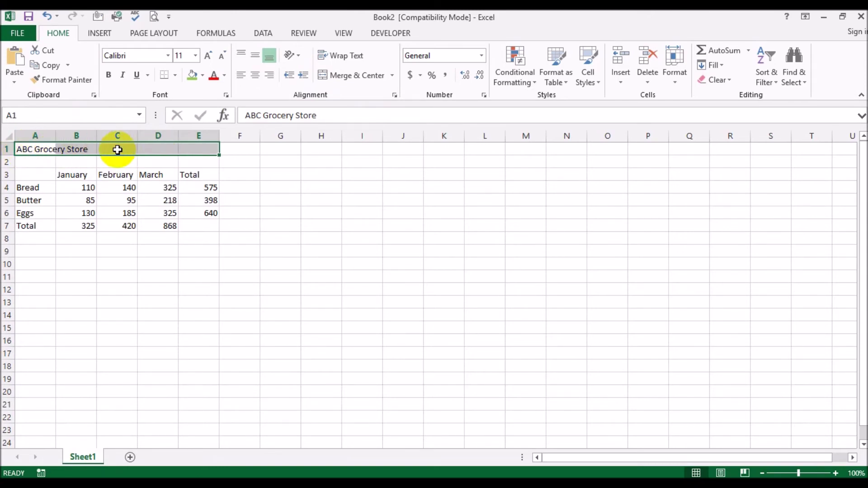
{"action": "left_click", "coordinate": [322, 75]}
{"action": "left_click", "coordinate": [207, 264]}
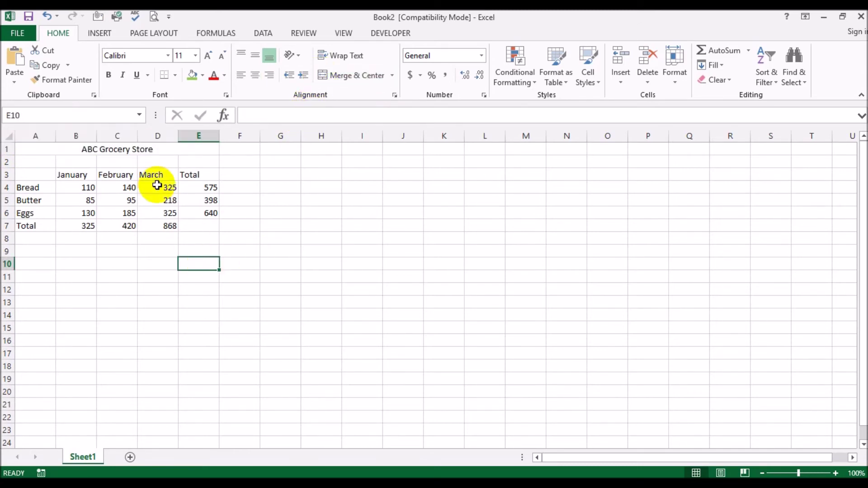
{"action": "left_click", "coordinate": [207, 155]}
{"action": "left_click", "coordinate": [317, 237]}
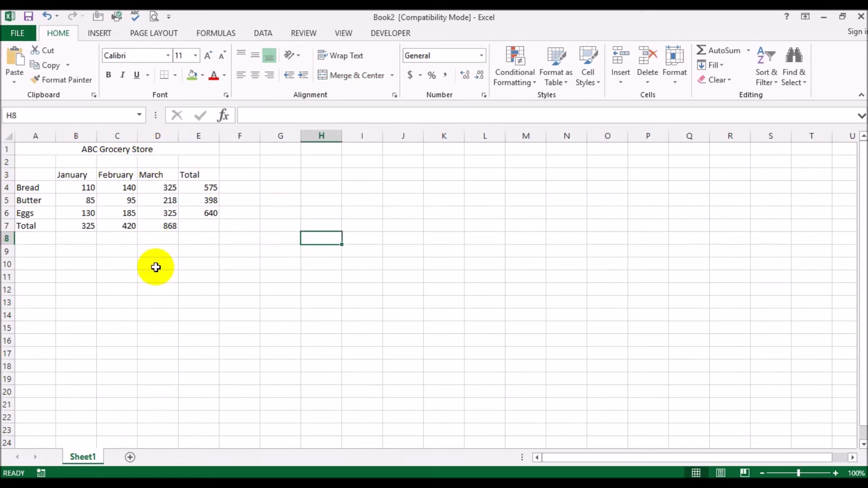
Step: Fill the merged title cell "ABC Grocery Store" in row 1 with light green
{"action": "left_click", "coordinate": [151, 152]}
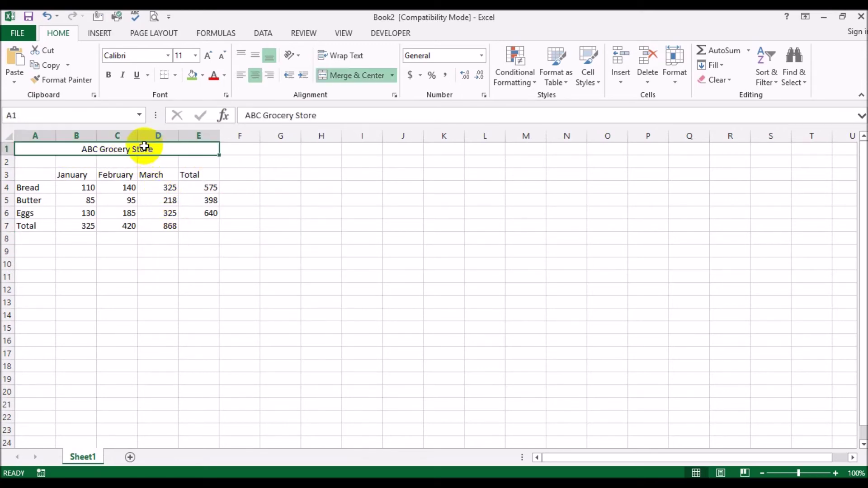
{"action": "left_click", "coordinate": [202, 76]}
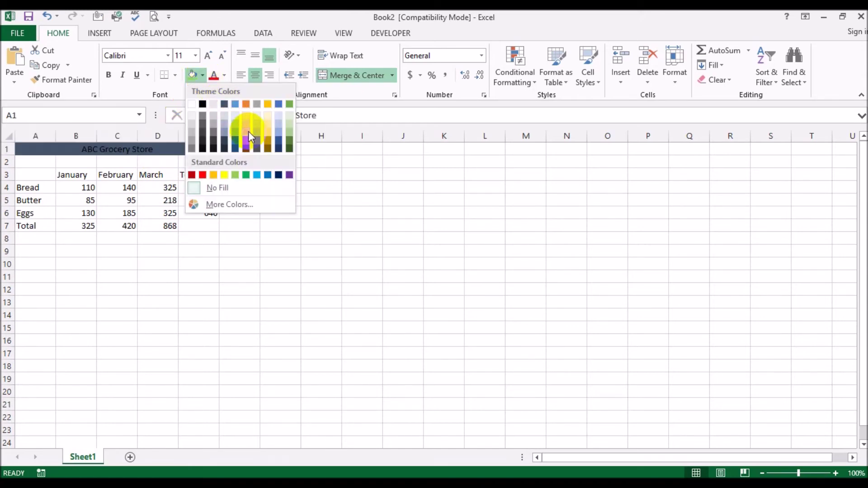
{"action": "left_click", "coordinate": [290, 127]}
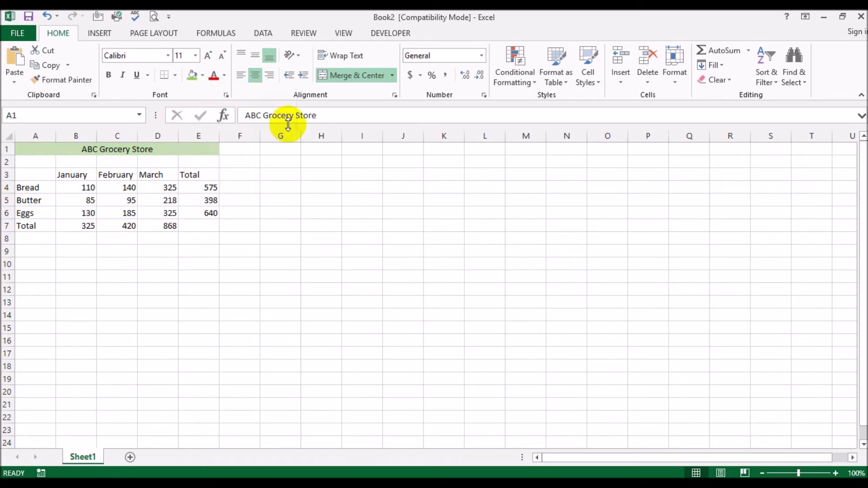
{"action": "left_click", "coordinate": [312, 263]}
Step: Make the "ABC Grocery Store" title text bold and underlined
{"action": "left_click", "coordinate": [120, 149]}
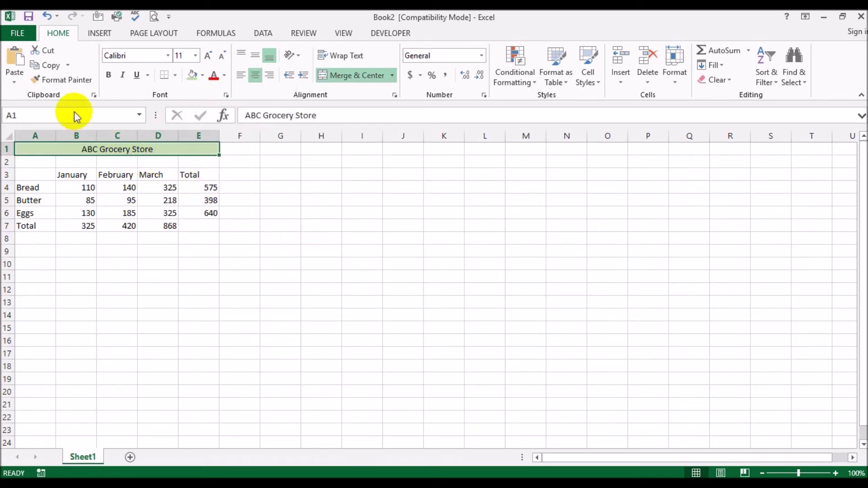
{"action": "left_click", "coordinate": [108, 76]}
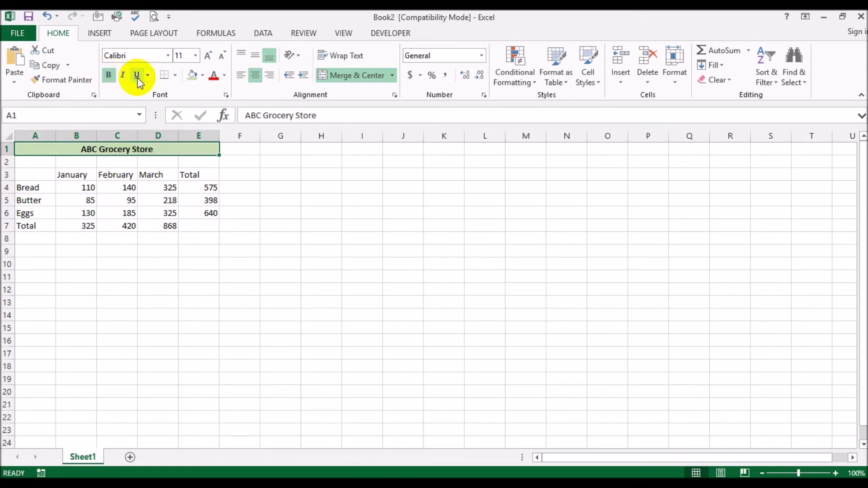
{"action": "left_click", "coordinate": [141, 265]}
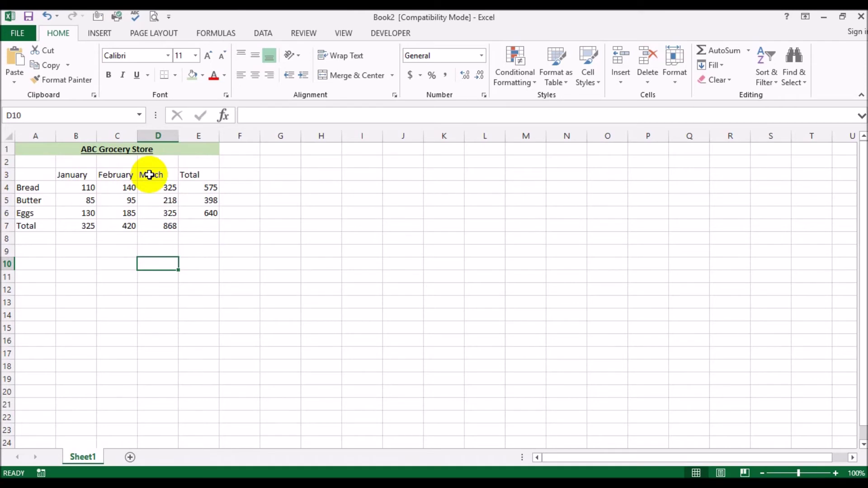
Step: Fill the column headers January, February, March and Total in B3:E3 with standard yellow
{"action": "left_click_drag", "start_coordinate": [94, 174], "coordinate": [185, 172]}
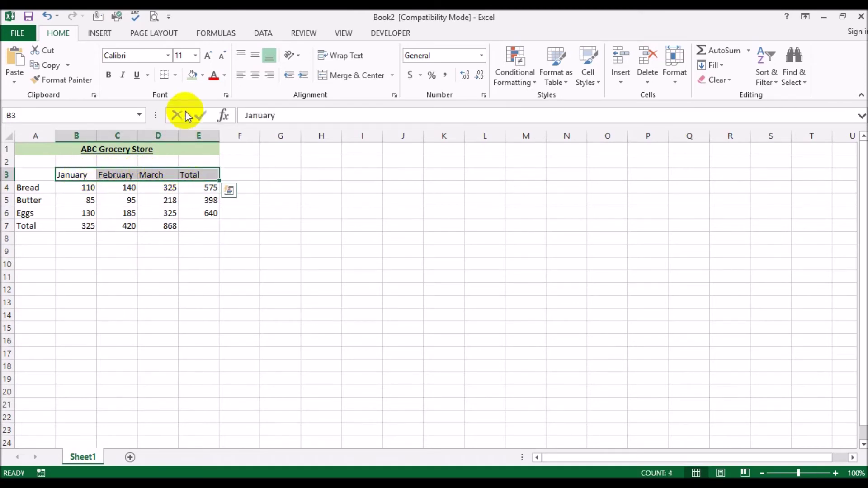
{"action": "left_click", "coordinate": [202, 75]}
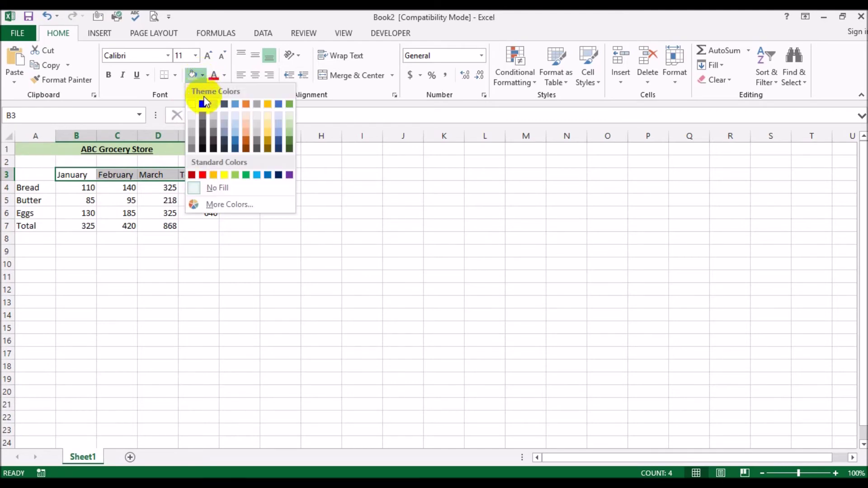
{"action": "left_click", "coordinate": [225, 174]}
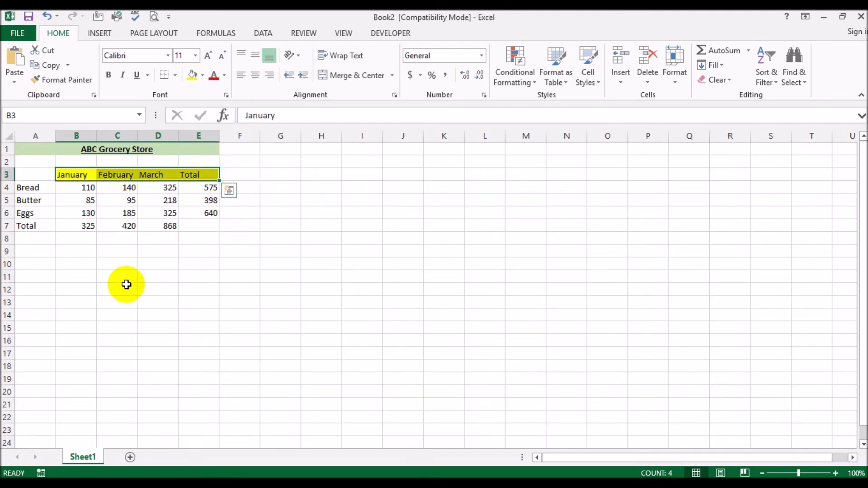
Step: Fill the row labels Bread, Butter, Eggs and Total in A4:A7 with light blue
{"action": "left_click_drag", "start_coordinate": [36, 188], "coordinate": [43, 226]}
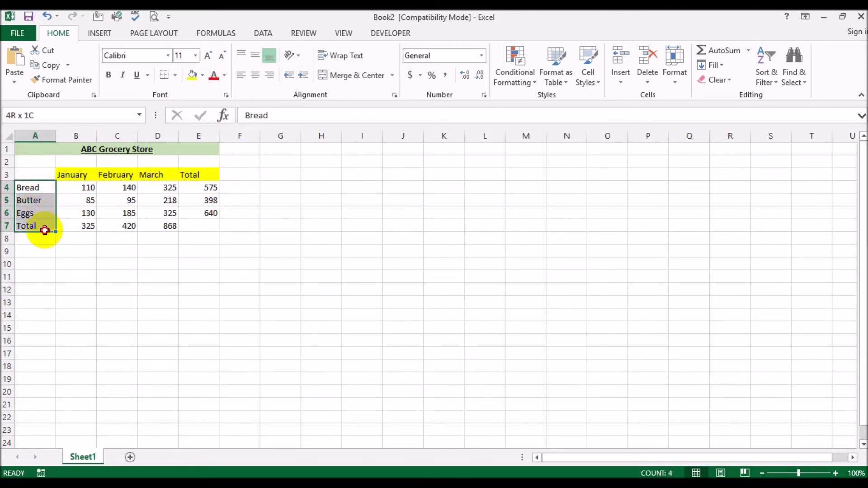
{"action": "left_click", "coordinate": [202, 75]}
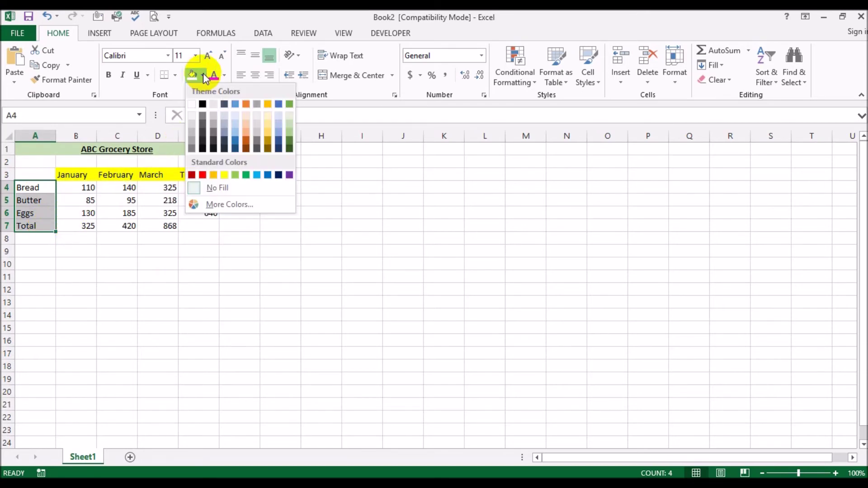
{"action": "left_click", "coordinate": [235, 126]}
{"action": "left_click", "coordinate": [172, 297]}
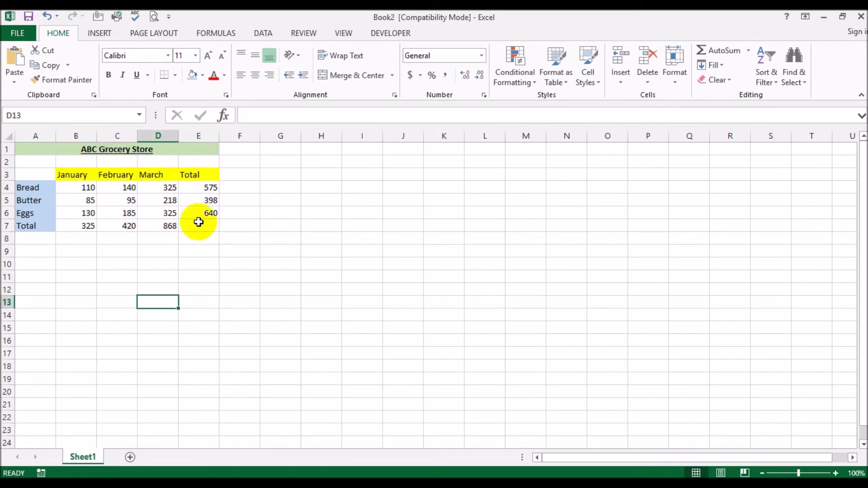
{"action": "left_click", "coordinate": [79, 174]}
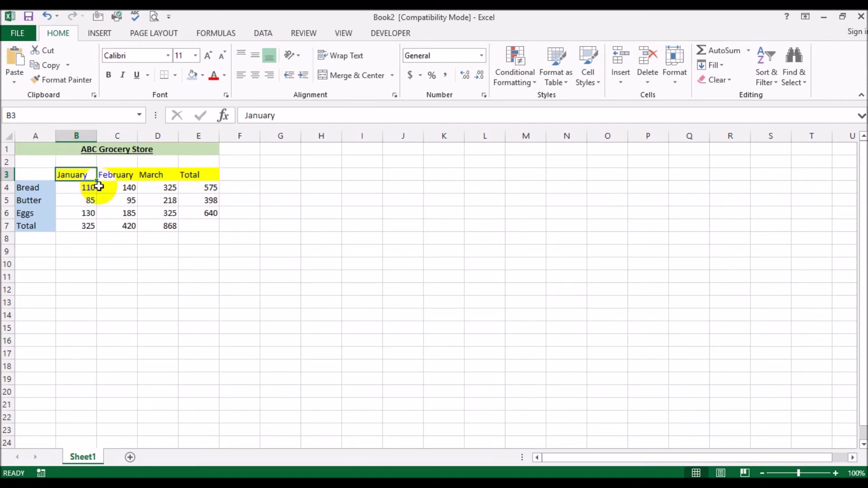
{"action": "left_click", "coordinate": [321, 177]}
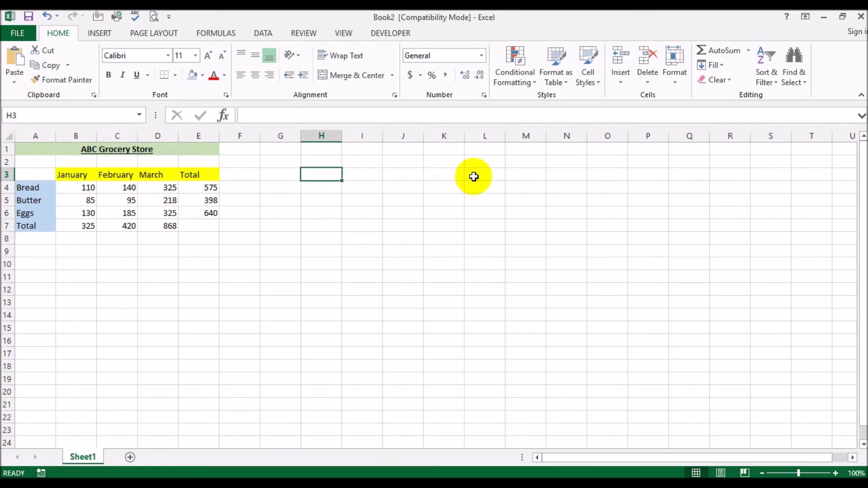
{"action": "left_click_drag", "start_coordinate": [325, 175], "coordinate": [444, 176]}
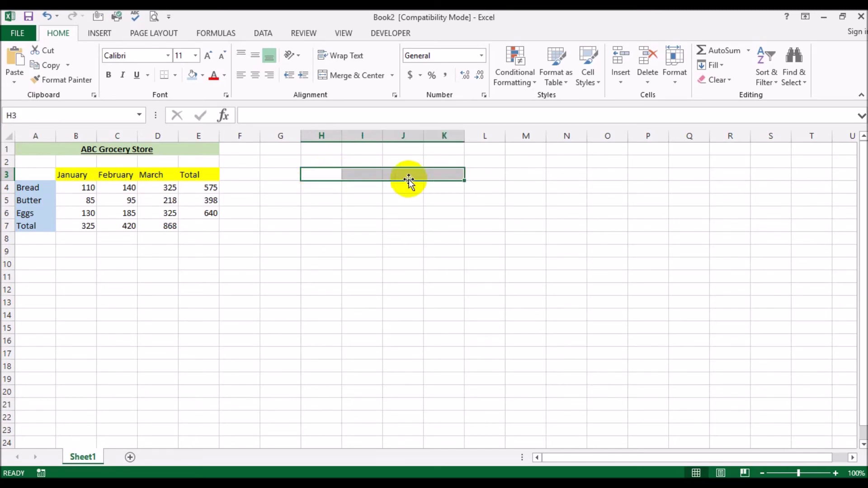
{"action": "left_click", "coordinate": [328, 173]}
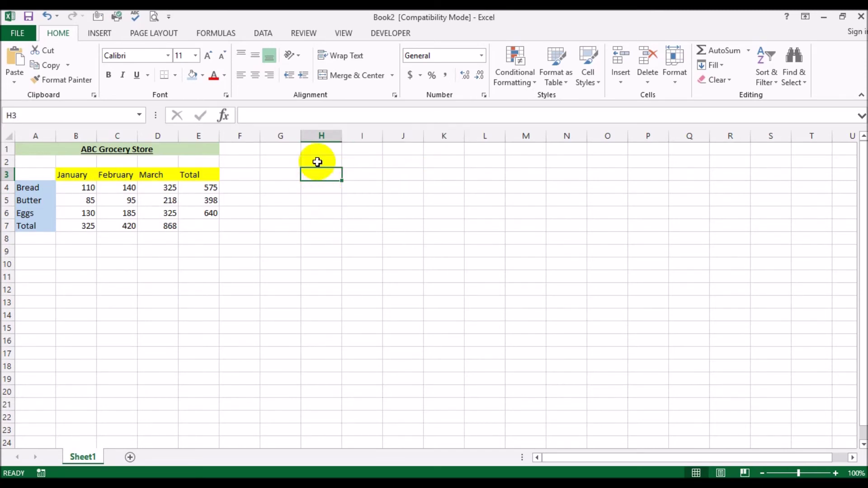
{"action": "left_click", "coordinate": [317, 248], "text": "shift"}
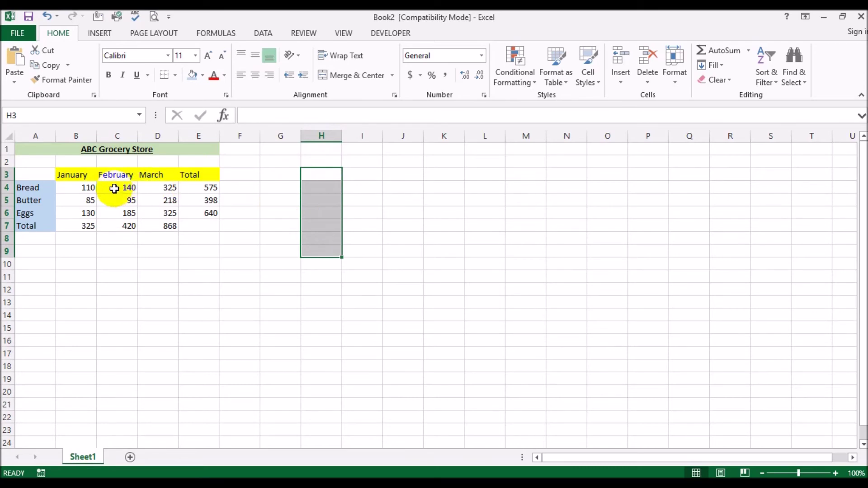
{"action": "left_click", "coordinate": [538, 215]}
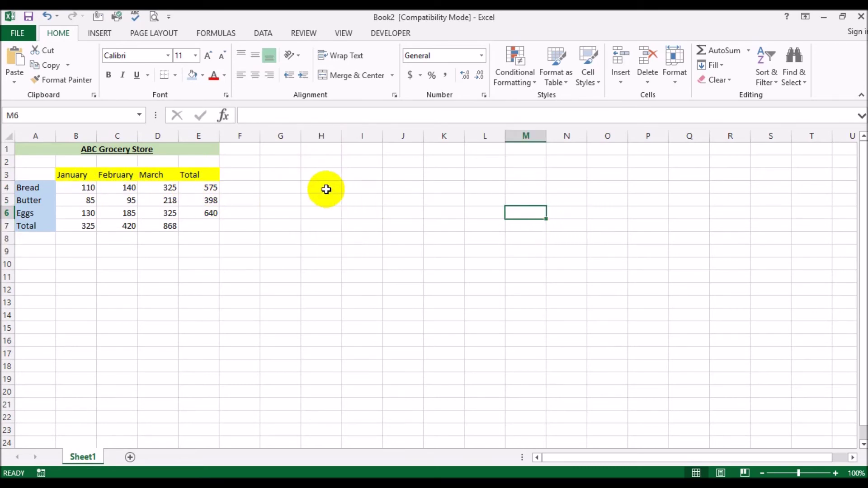
Step: Center the headers and figures in B3:E7 horizontally within their cells
{"action": "left_click", "coordinate": [74, 177]}
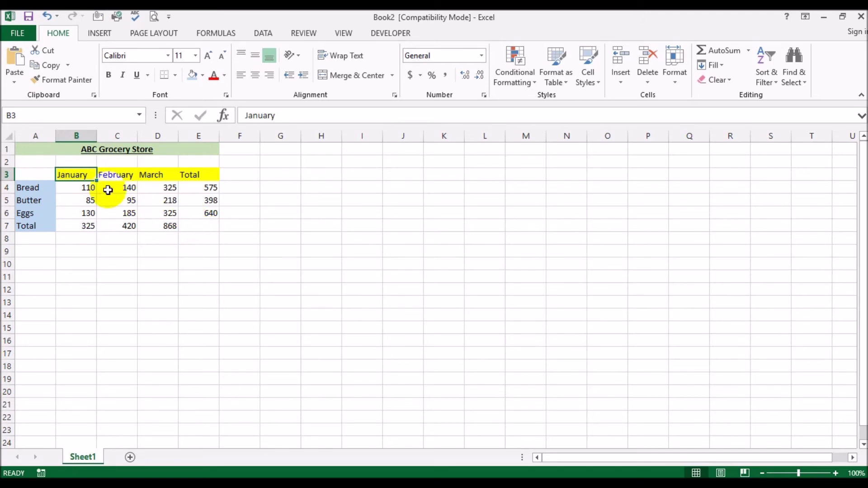
{"action": "left_click", "coordinate": [202, 225], "text": "shift"}
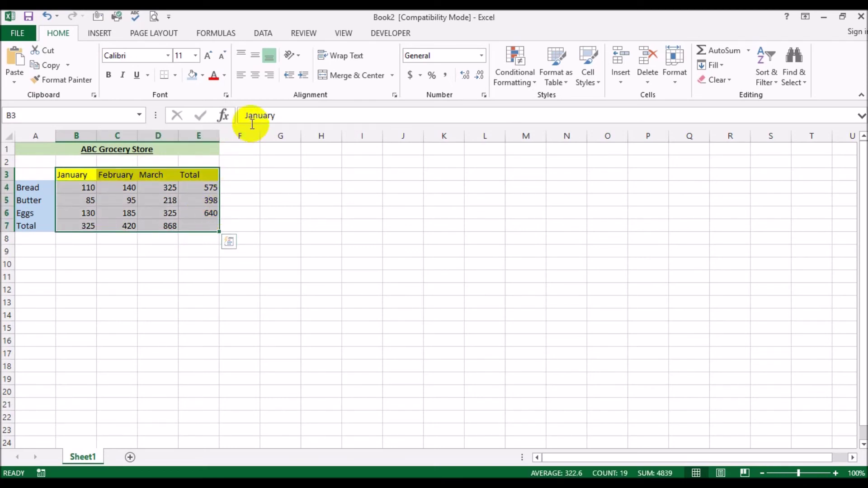
{"action": "left_click", "coordinate": [255, 76]}
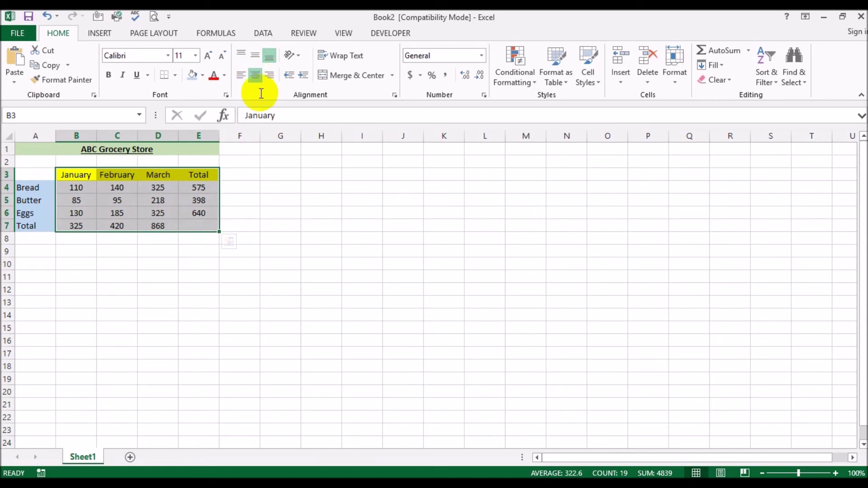
Step: Copy the total formula from E6 down into E7 to compute the grand total
{"action": "left_click", "coordinate": [282, 247]}
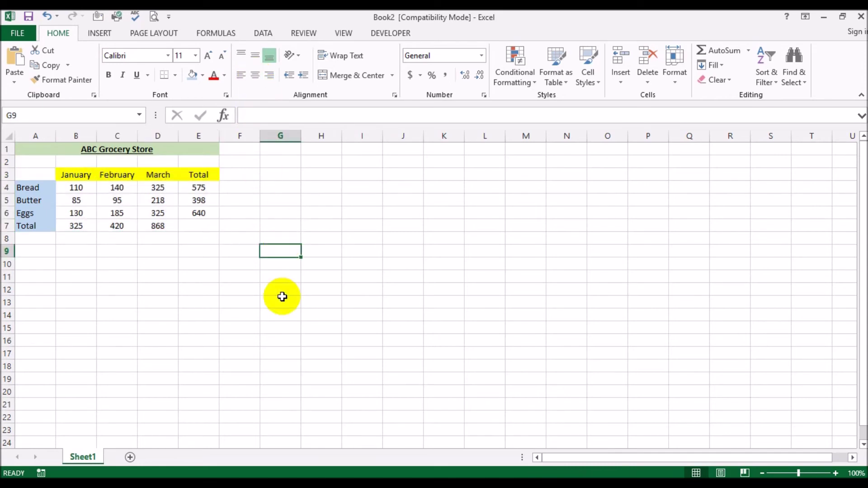
{"action": "left_click", "coordinate": [201, 216]}
{"action": "left_click_drag", "start_coordinate": [219, 219], "coordinate": [223, 228]}
{"action": "left_click", "coordinate": [273, 227]}
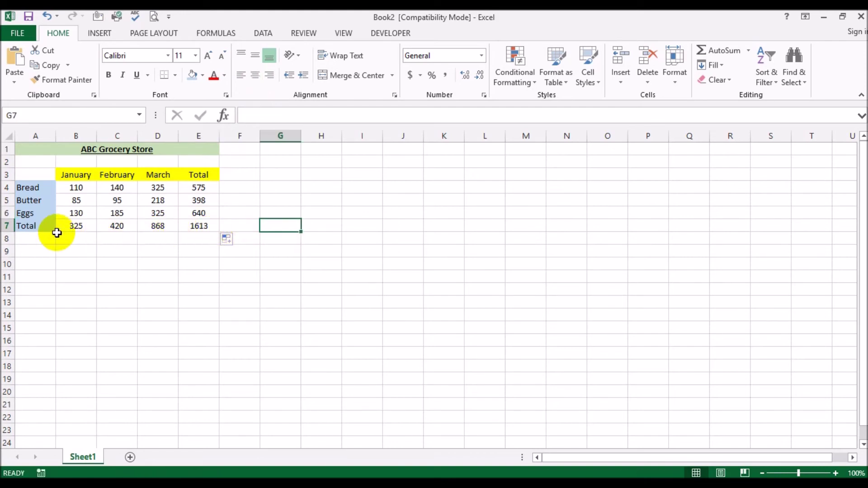
{"action": "left_click", "coordinate": [230, 261]}
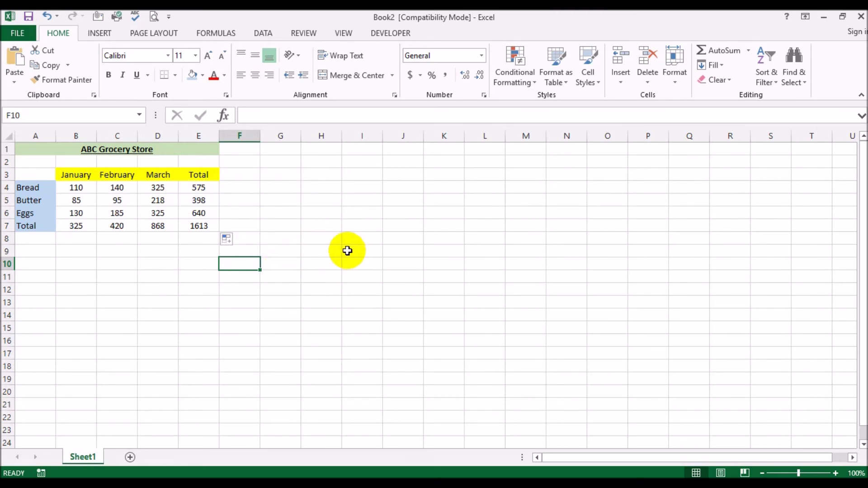
Step: Apply all borders to the headers and figures in B3:E7
{"action": "left_click", "coordinate": [73, 174]}
{"action": "left_click_drag", "start_coordinate": [73, 174], "coordinate": [198, 226]}
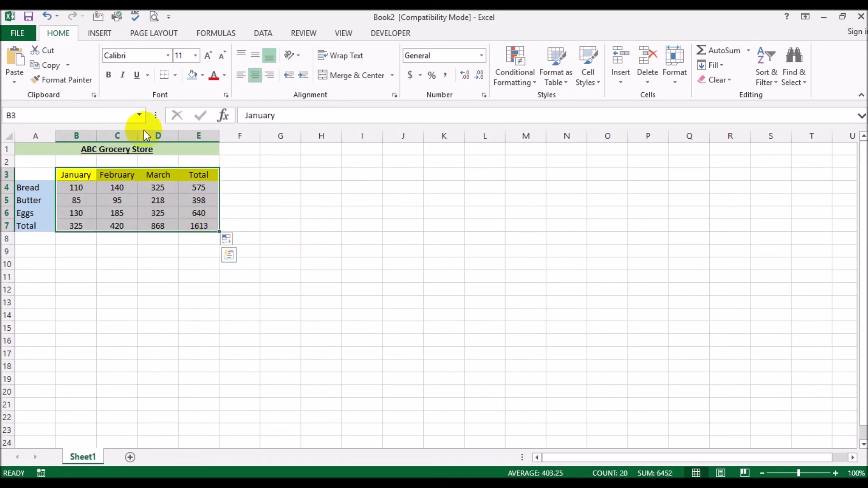
{"action": "left_click", "coordinate": [176, 76]}
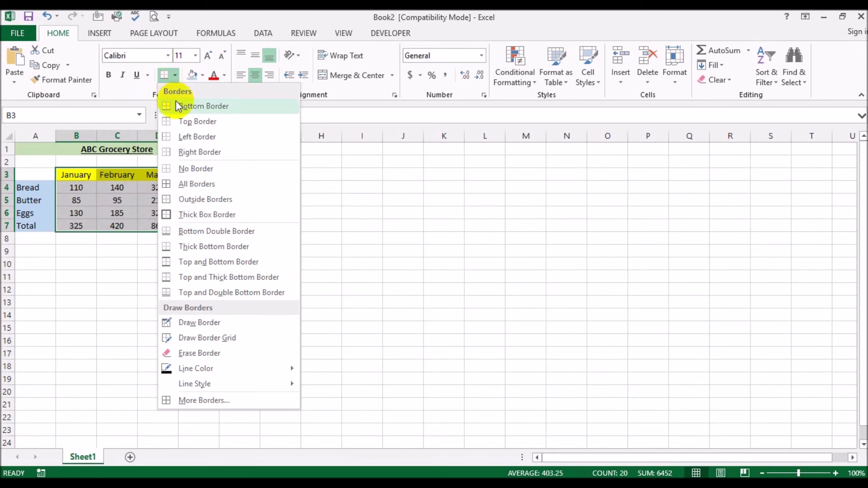
{"action": "left_click", "coordinate": [193, 185]}
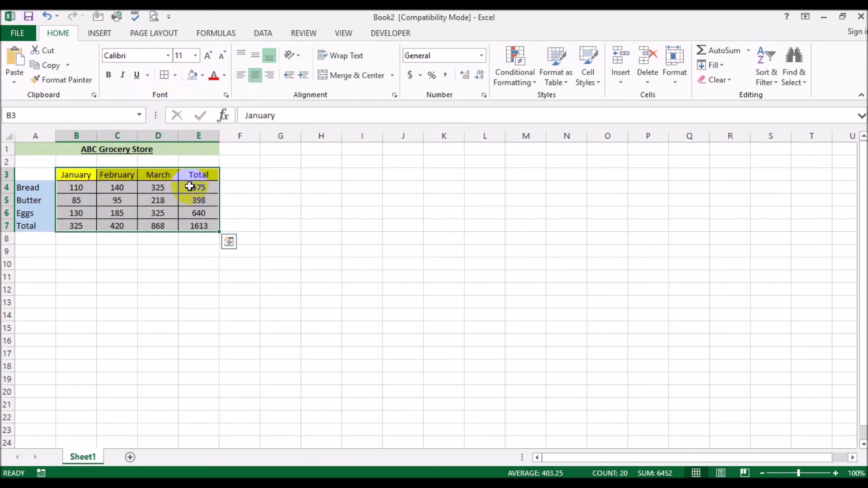
{"action": "left_click", "coordinate": [120, 274]}
Step: Apply all borders to the row labels Bread, Butter, Eggs and Total in A4:A7
{"action": "left_click", "coordinate": [45, 188]}
{"action": "left_click_drag", "start_coordinate": [46, 188], "coordinate": [54, 226]}
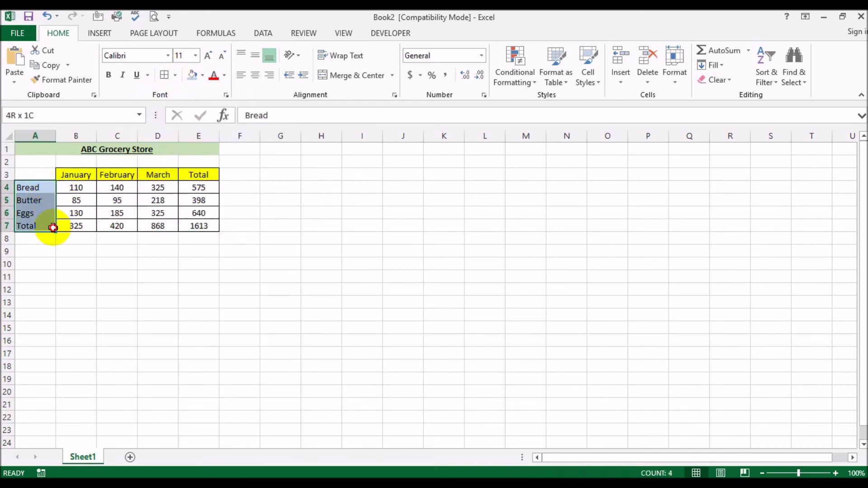
{"action": "left_click", "coordinate": [91, 298]}
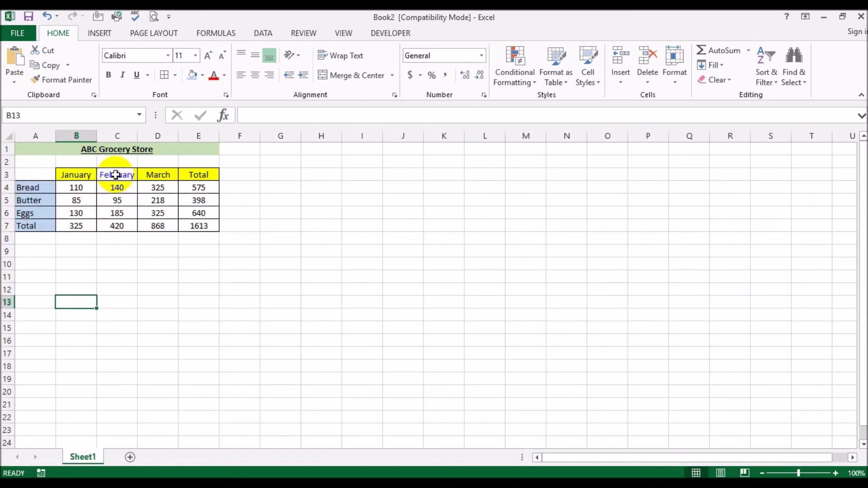
Step: Review the formulas behind the January total in B7, the February total in C7 and the Bread total in E4
{"action": "left_click", "coordinate": [71, 227]}
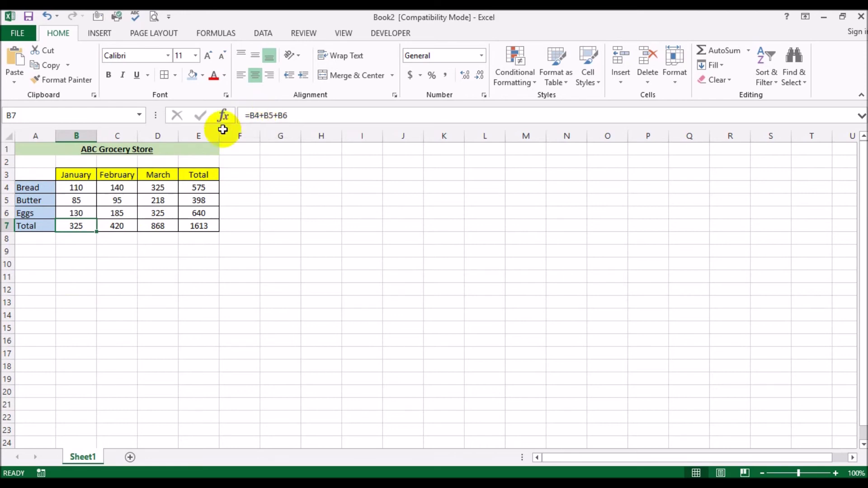
{"action": "left_click", "coordinate": [118, 300]}
{"action": "left_click", "coordinate": [120, 225]}
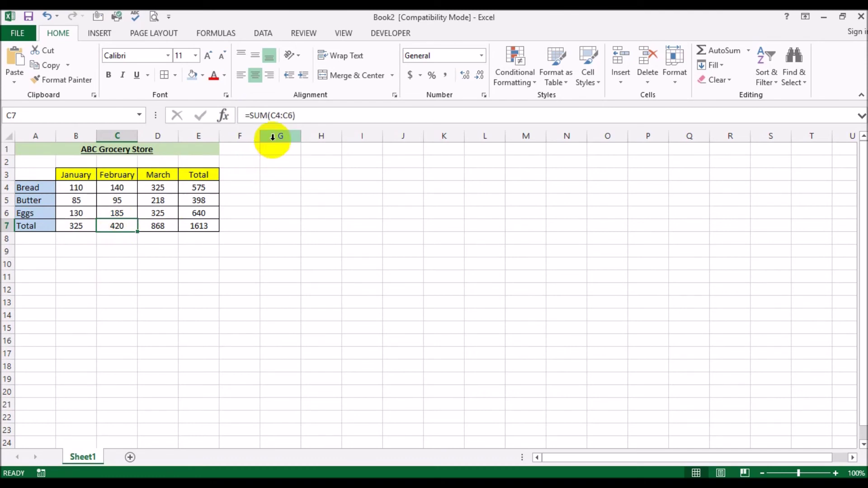
{"action": "left_click", "coordinate": [262, 248]}
{"action": "left_click", "coordinate": [206, 189]}
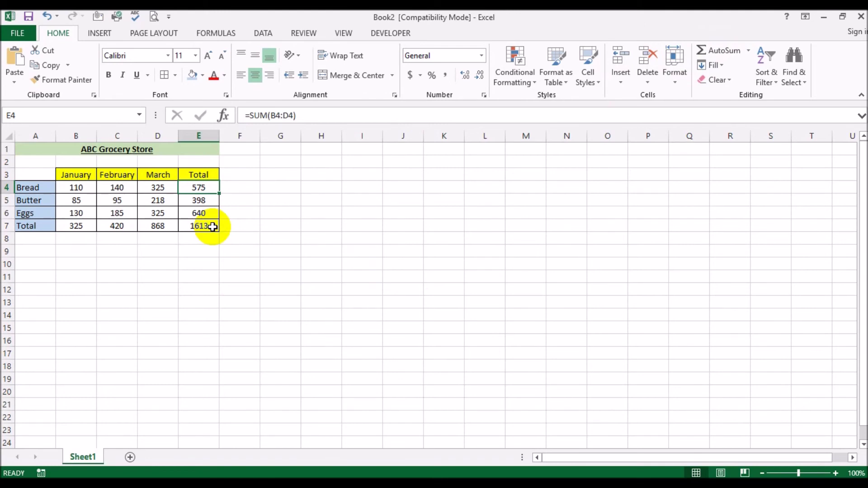
Step: Insert a 2-D clustered column chart from the product and month figures in A3:D6, leaving out the totals
{"action": "left_click_drag", "start_coordinate": [40, 176], "coordinate": [157, 213]}
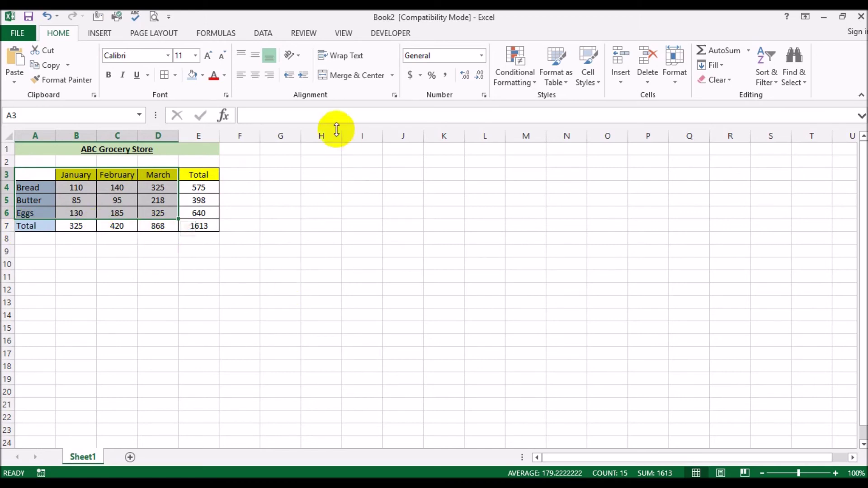
{"action": "left_click", "coordinate": [100, 34]}
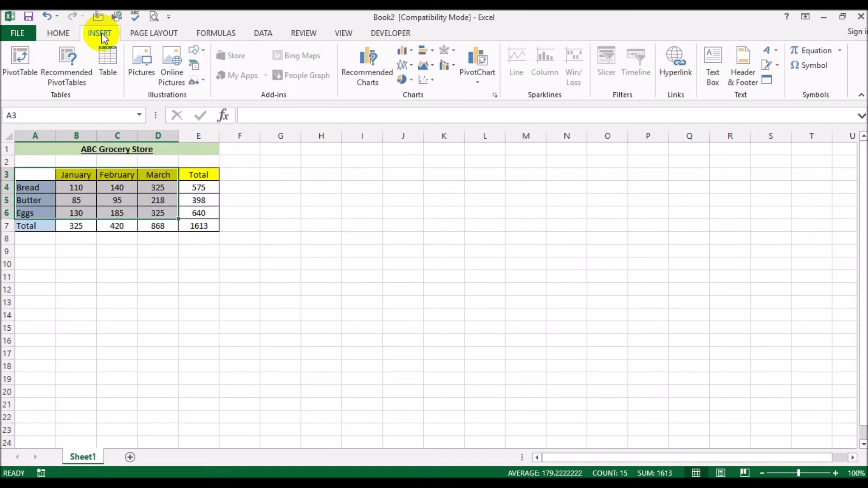
{"action": "left_click", "coordinate": [401, 51]}
{"action": "left_click", "coordinate": [406, 94]}
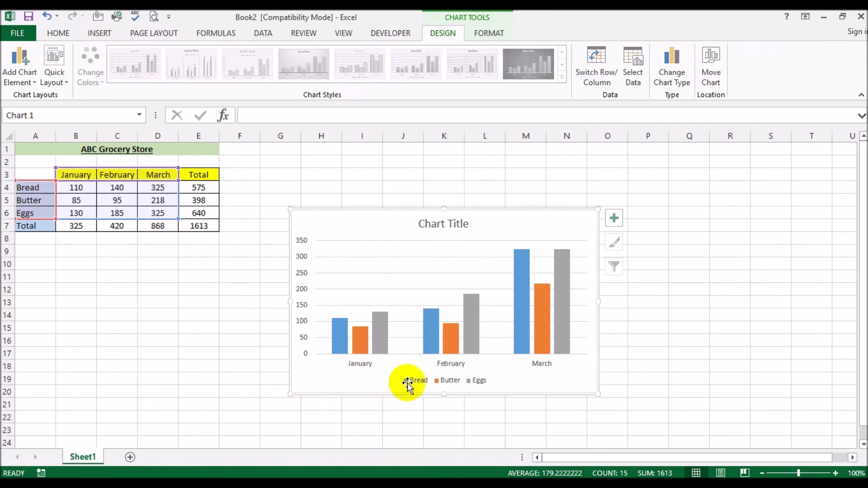
{"action": "mouse_move", "coordinate": [341, 335]}
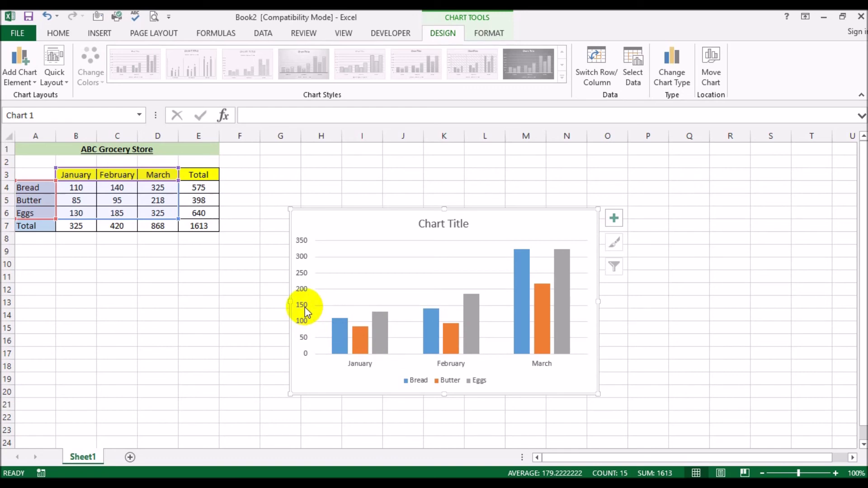
{"action": "mouse_move", "coordinate": [378, 317]}
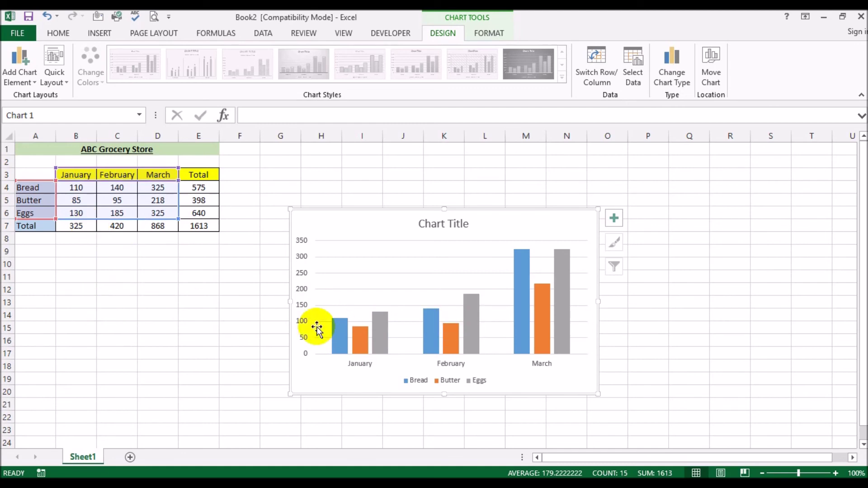
{"action": "mouse_move", "coordinate": [526, 321]}
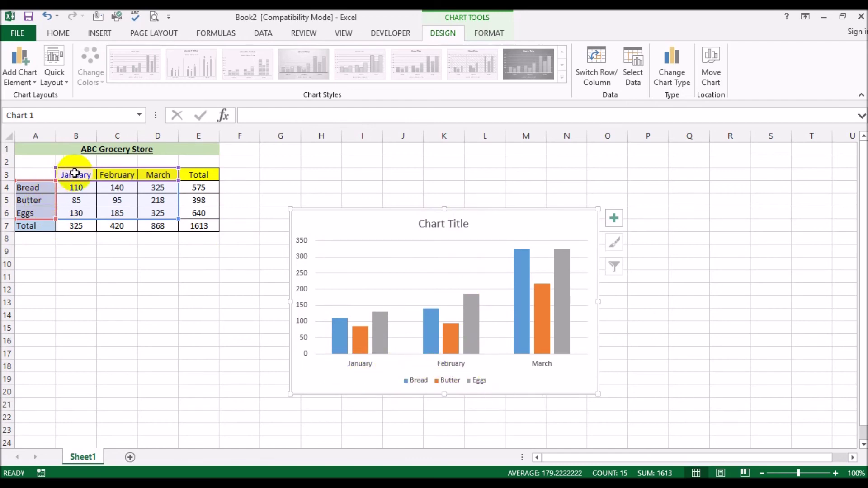
Step: Replace the chart's placeholder title with "ABC Grocery Sales Figures"
{"action": "left_click", "coordinate": [437, 222]}
{"action": "double_click", "coordinate": [436, 222]}
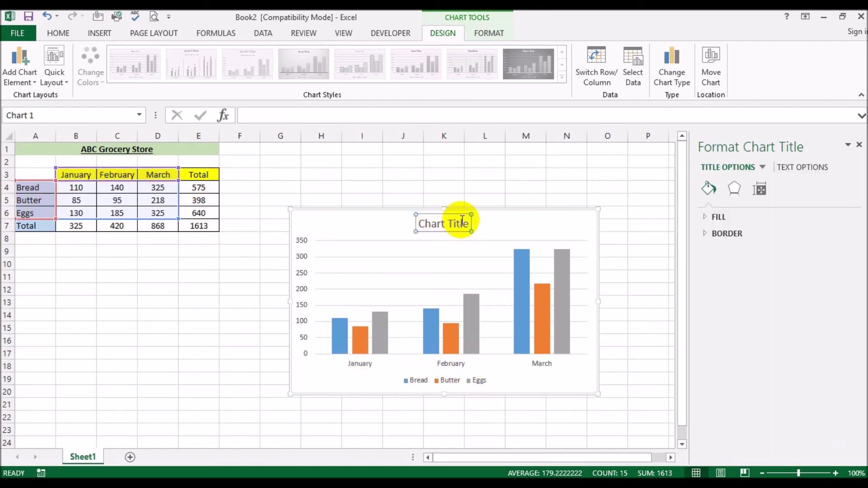
{"action": "left_click", "coordinate": [446, 225]}
{"action": "key", "text": "BackSpace"}
{"action": "key", "text": "BackSpace"}
{"action": "key", "text": "BackSpace"}
{"action": "key", "text": "BackSpace"}
{"action": "key", "text": "BackSpace"}
{"action": "key", "text": "BackSpace"}
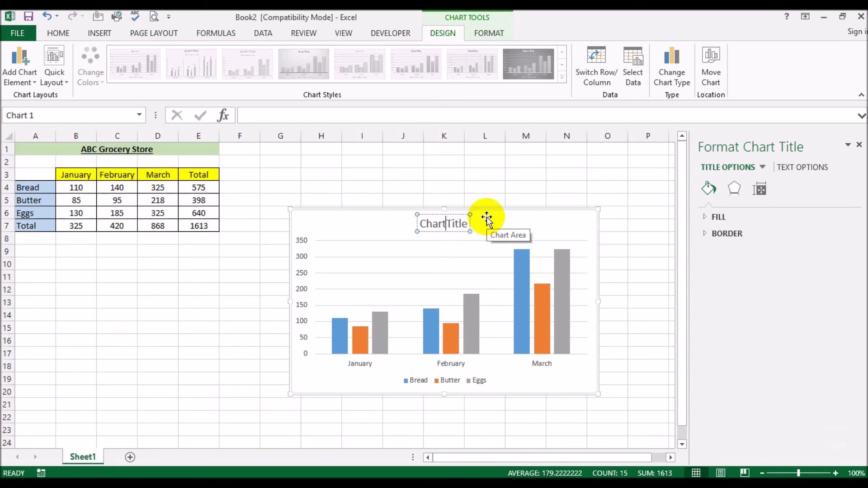
{"action": "key", "text": "Delete"}
{"action": "key", "text": "Delete"}
{"action": "key", "text": "Delete"}
{"action": "key", "text": "Delete"}
{"action": "key", "text": "Delete"}
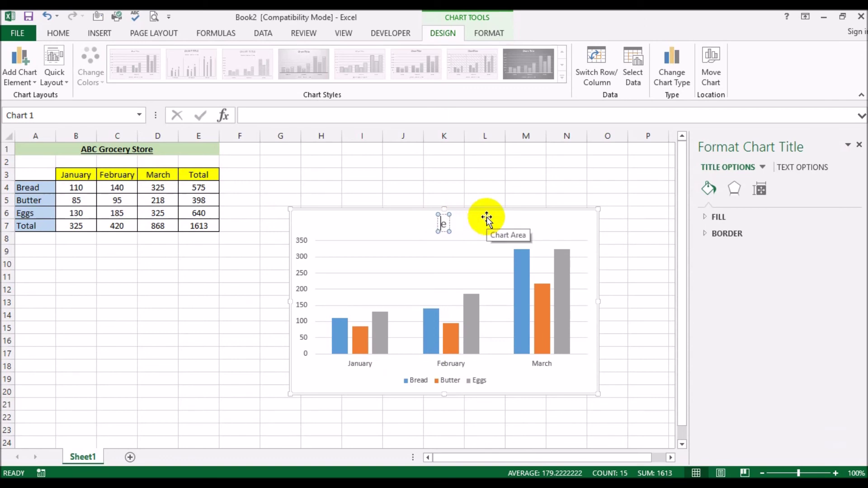
{"action": "type", "text": "G"}
{"action": "key", "text": "BackSpace"}
{"action": "type", "text": "ABC Grocery Sal"}
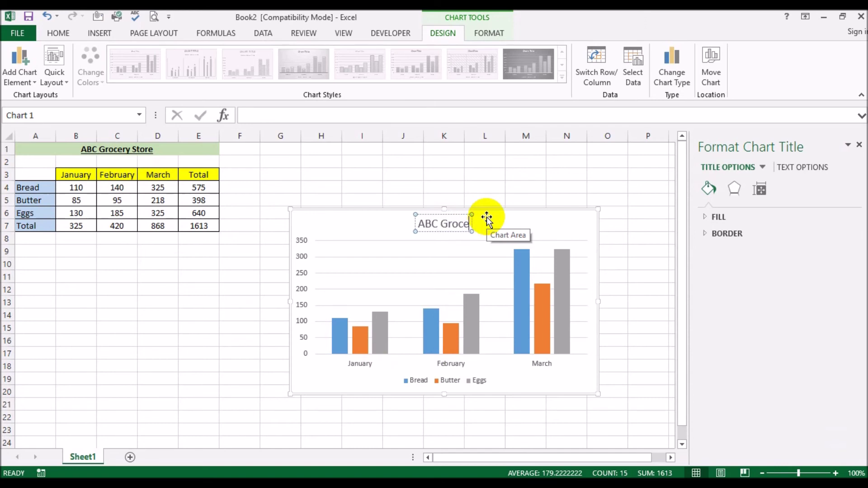
{"action": "type", "text": "es"}
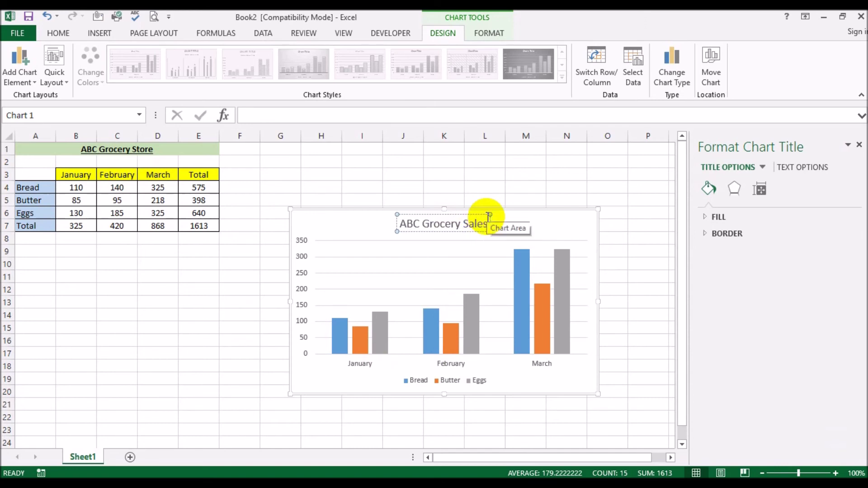
{"action": "type", "text": " Fig"}
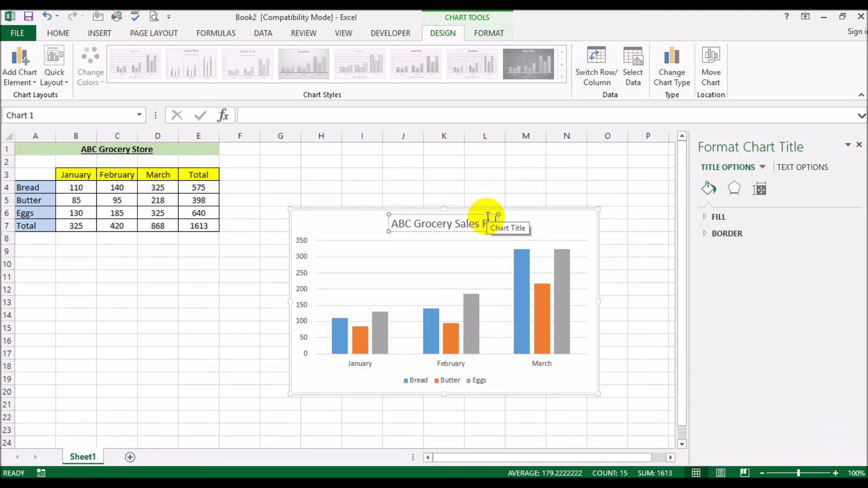
{"action": "type", "text": "ures"}
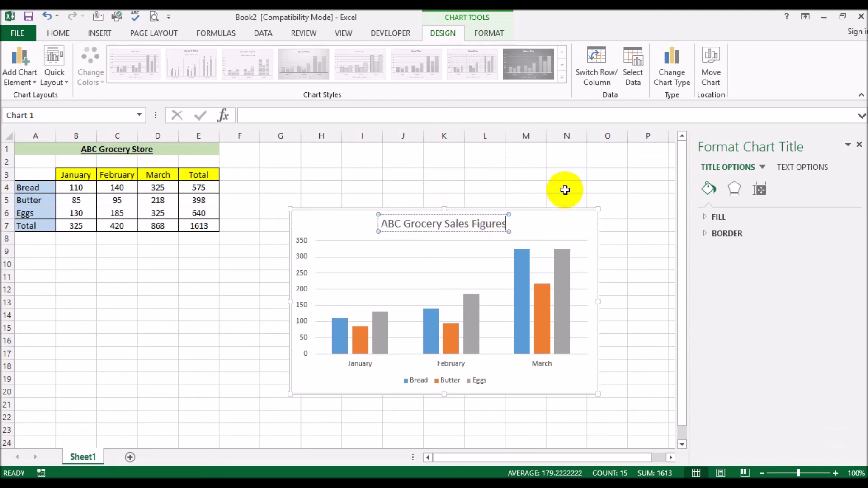
{"action": "left_click", "coordinate": [565, 189]}
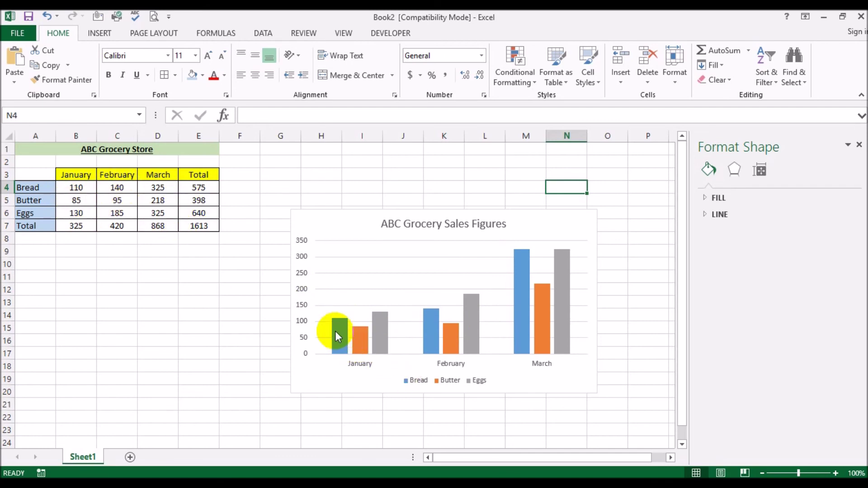
Step: Add data labels to the Bread series columns in the chart
{"action": "mouse_move", "coordinate": [520, 303]}
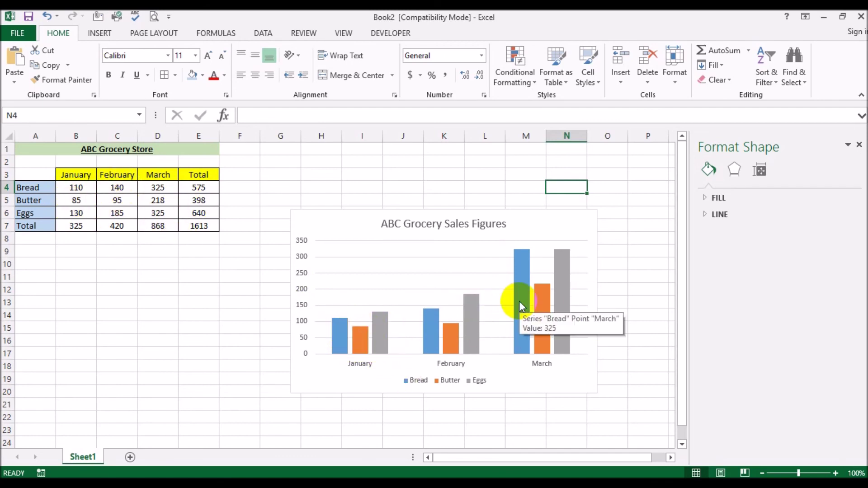
{"action": "mouse_move", "coordinate": [342, 345]}
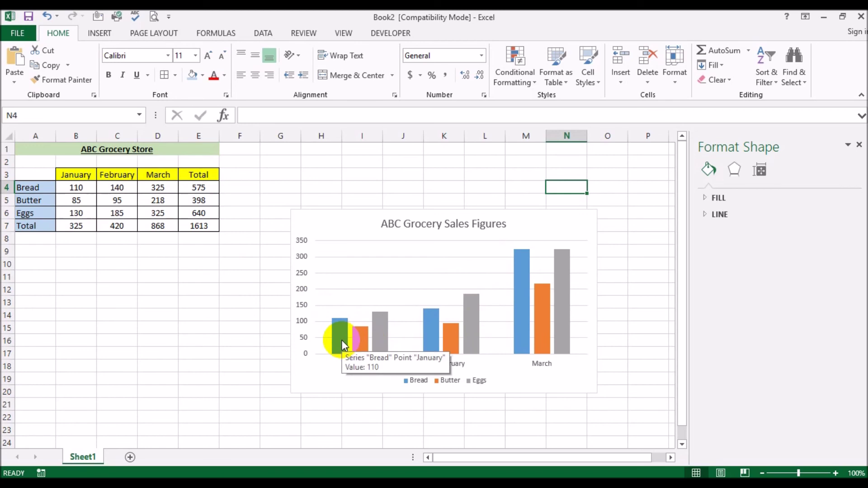
{"action": "left_click", "coordinate": [340, 340]}
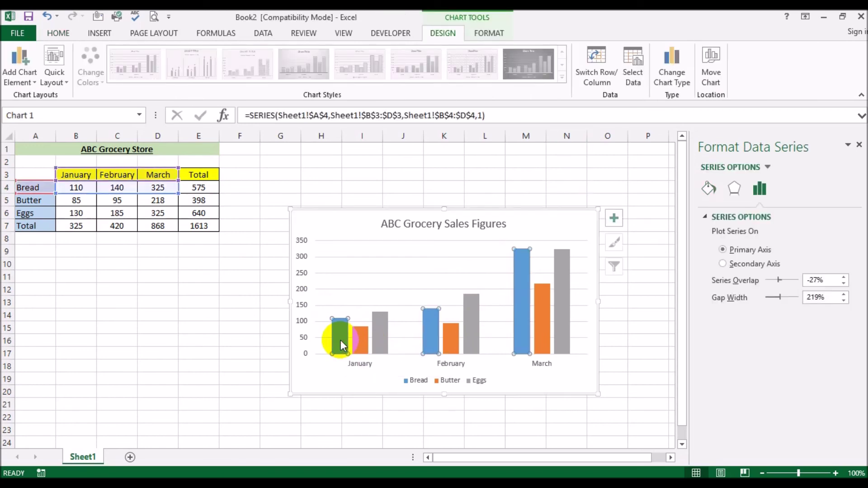
{"action": "right_click", "coordinate": [340, 336]}
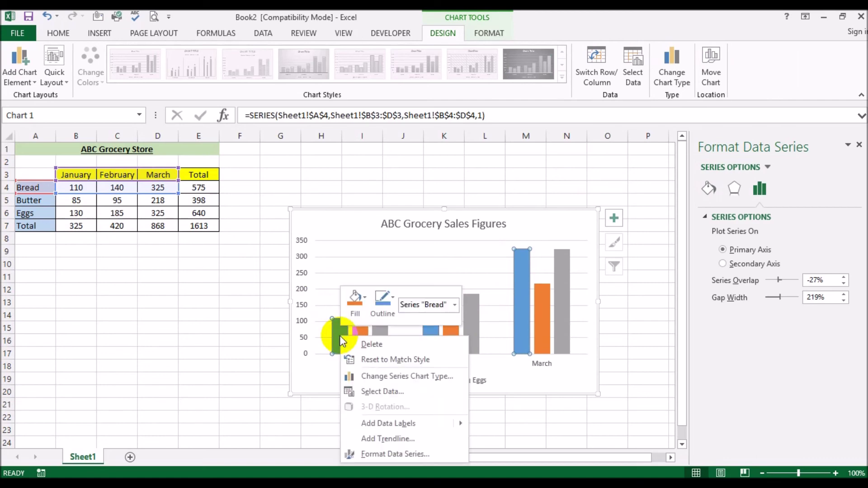
{"action": "mouse_move", "coordinate": [386, 426]}
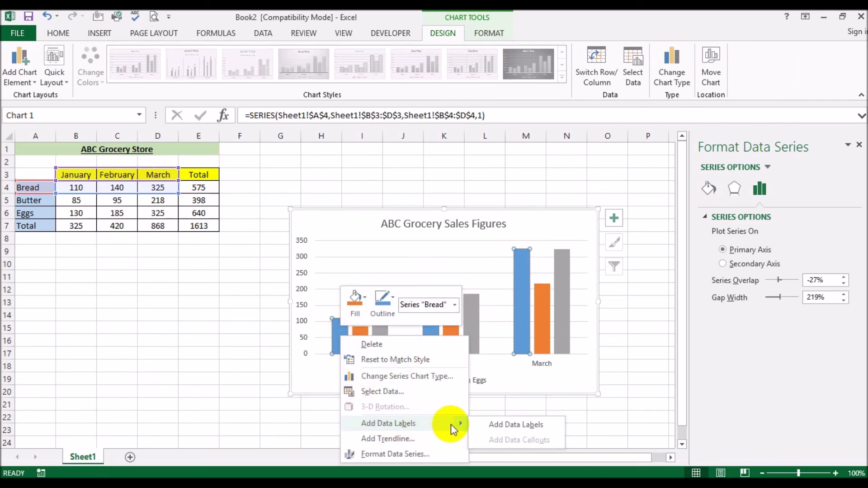
{"action": "left_click", "coordinate": [487, 423]}
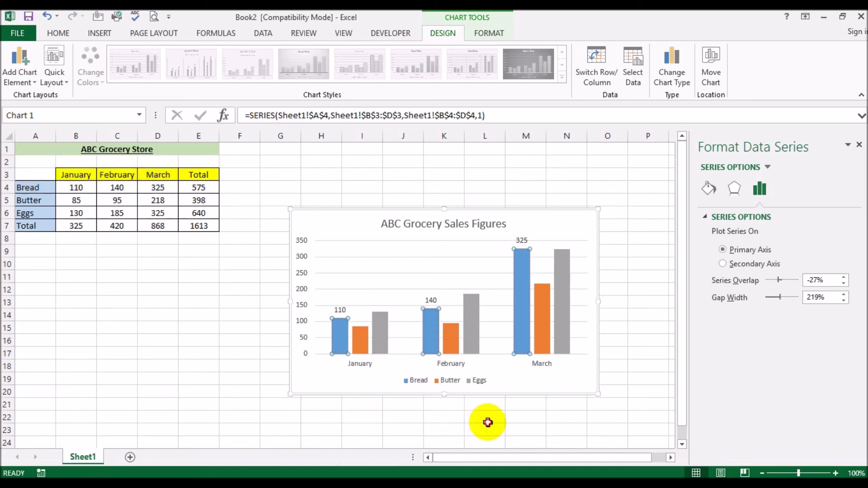
{"action": "left_click", "coordinate": [488, 423]}
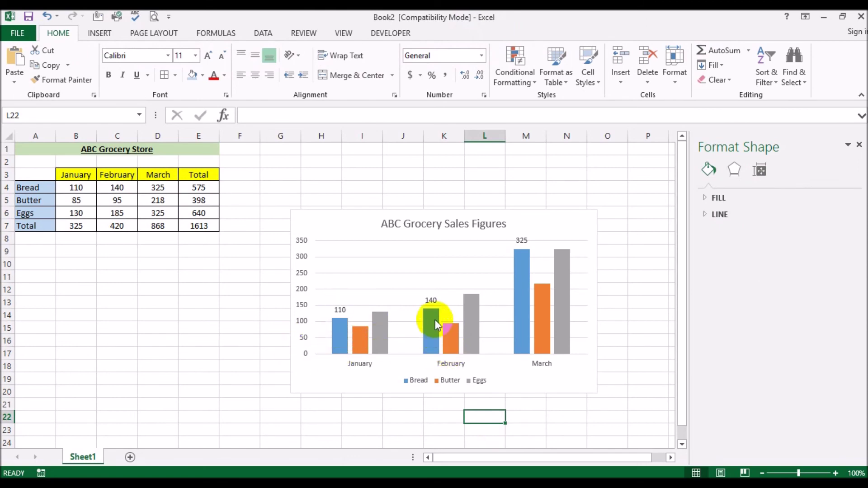
Step: Add data labels to the Butter series columns in the chart
{"action": "mouse_move", "coordinate": [439, 313]}
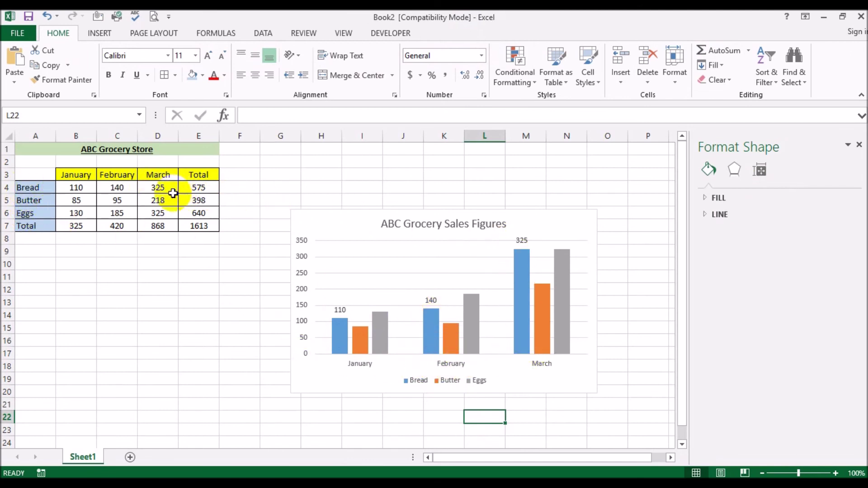
{"action": "left_click", "coordinate": [362, 340]}
{"action": "right_click", "coordinate": [361, 340]}
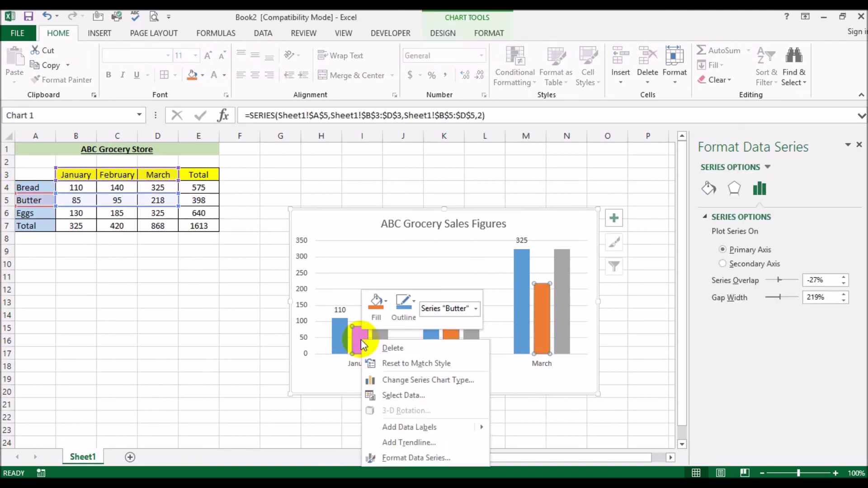
{"action": "left_click", "coordinate": [418, 428]}
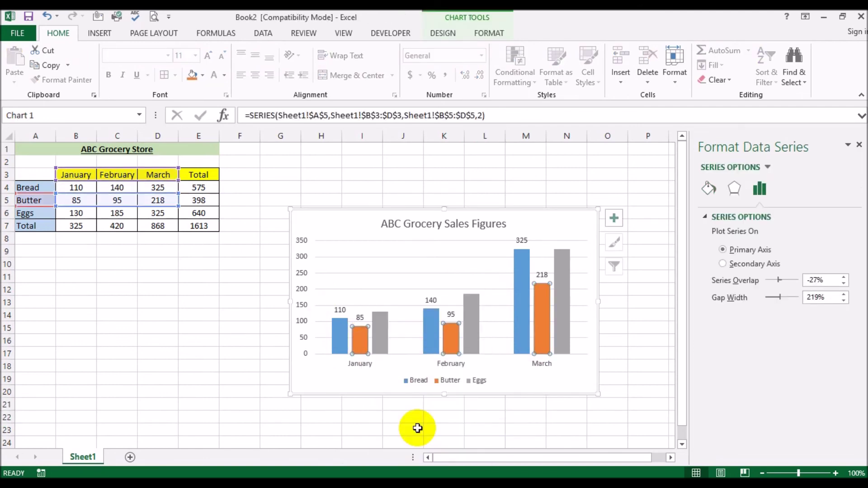
Step: Add data labels to the Eggs series columns in the chart
{"action": "right_click", "coordinate": [465, 332]}
{"action": "mouse_move", "coordinate": [516, 421]}
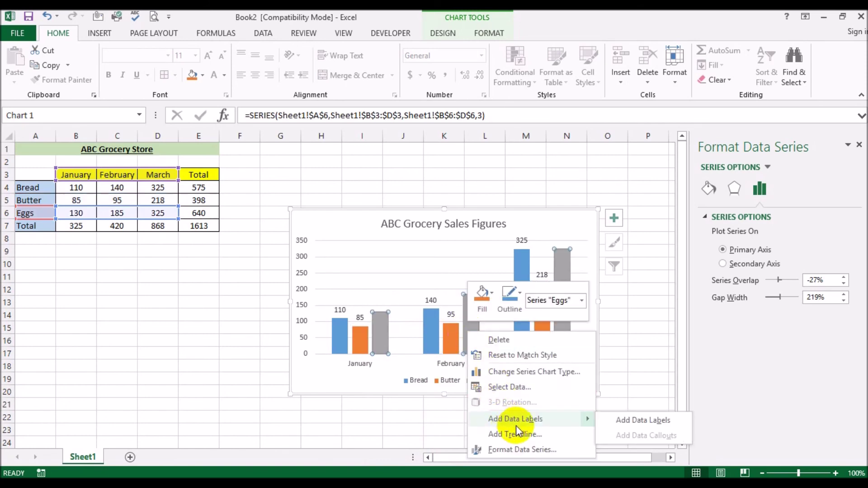
{"action": "left_click", "coordinate": [623, 421]}
{"action": "left_click", "coordinate": [189, 377]}
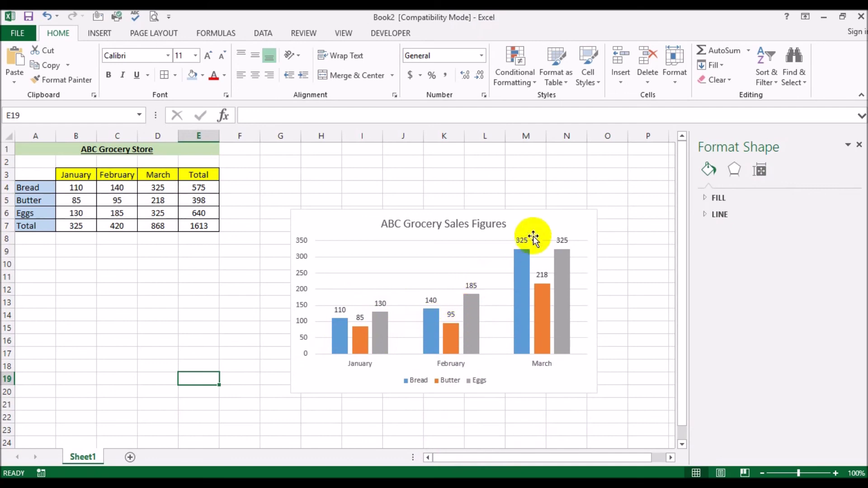
Step: Move the chart closer to the sales table so its upper-left corner sits in cell F7
{"action": "mouse_move", "coordinate": [574, 279]}
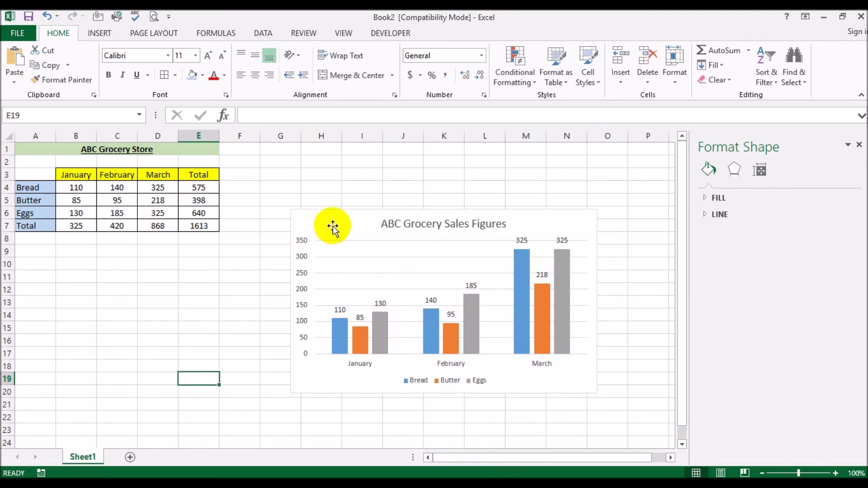
{"action": "left_click_drag", "start_coordinate": [333, 221], "coordinate": [273, 239]}
{"action": "left_click", "coordinate": [321, 175]}
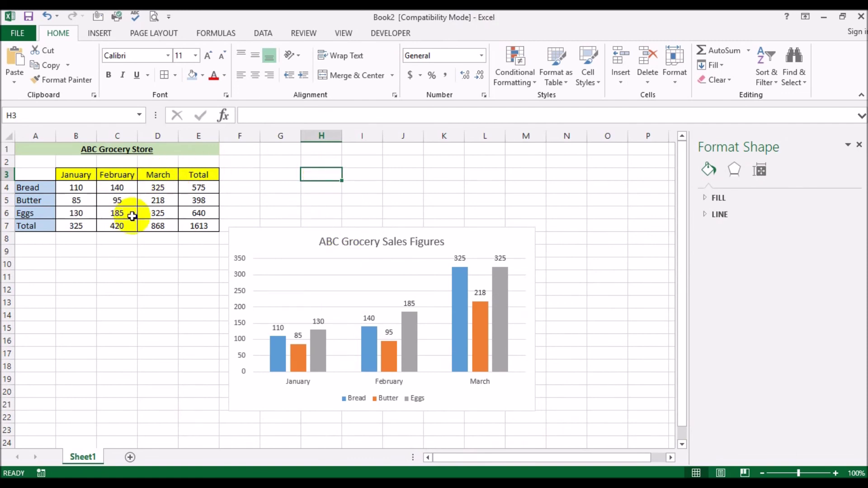
Step: Enter the fixed value 575 in F4 beside the Bread total and 325 in B8 below the January total
{"action": "left_click", "coordinate": [82, 189]}
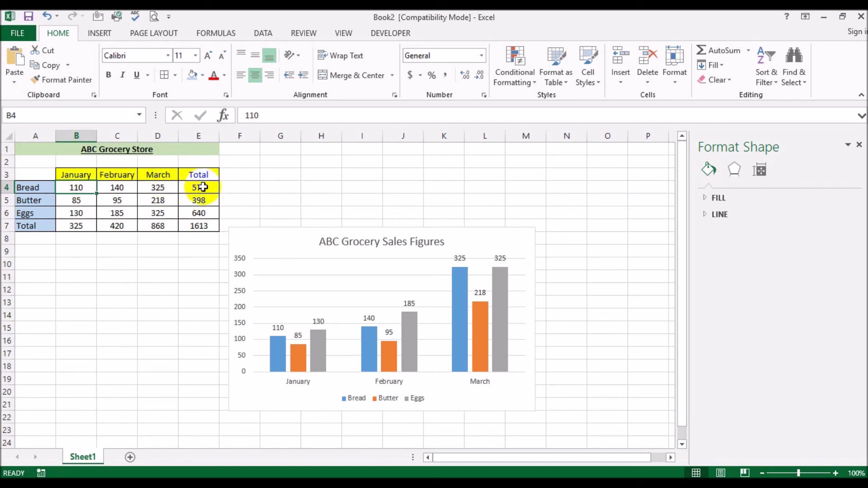
{"action": "left_click", "coordinate": [242, 189]}
{"action": "type", "text": "575"}
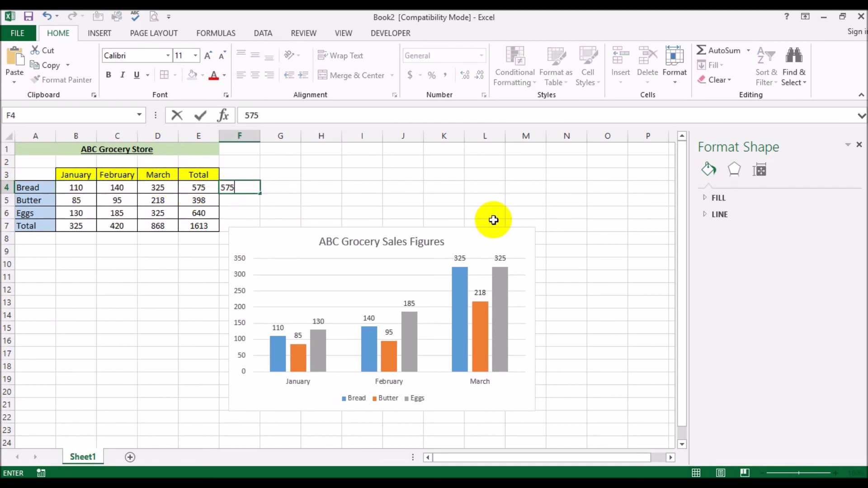
{"action": "key", "text": "Return"}
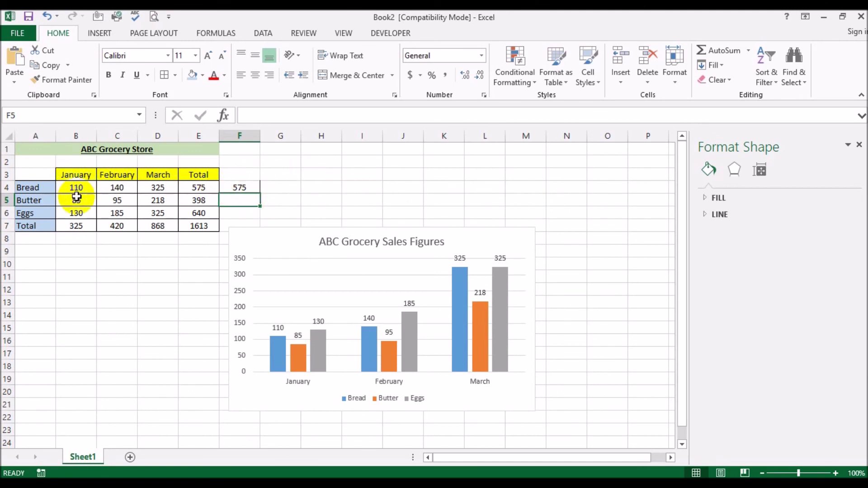
{"action": "left_click", "coordinate": [77, 237]}
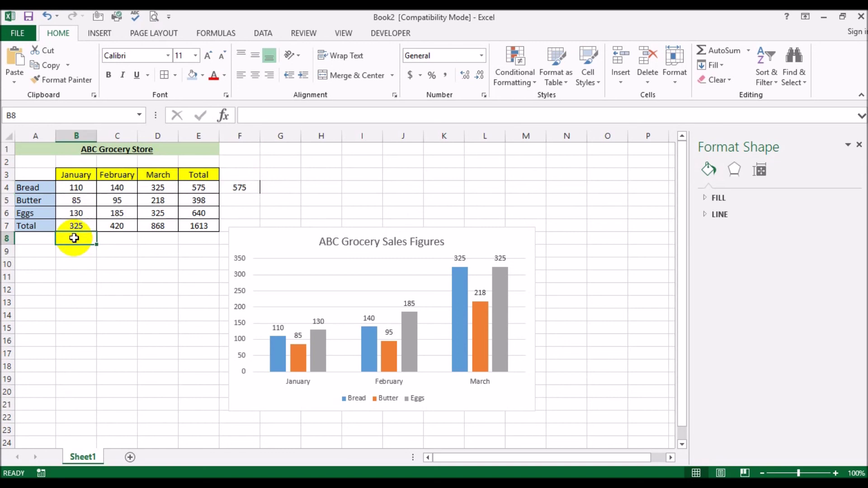
{"action": "type", "text": "325"}
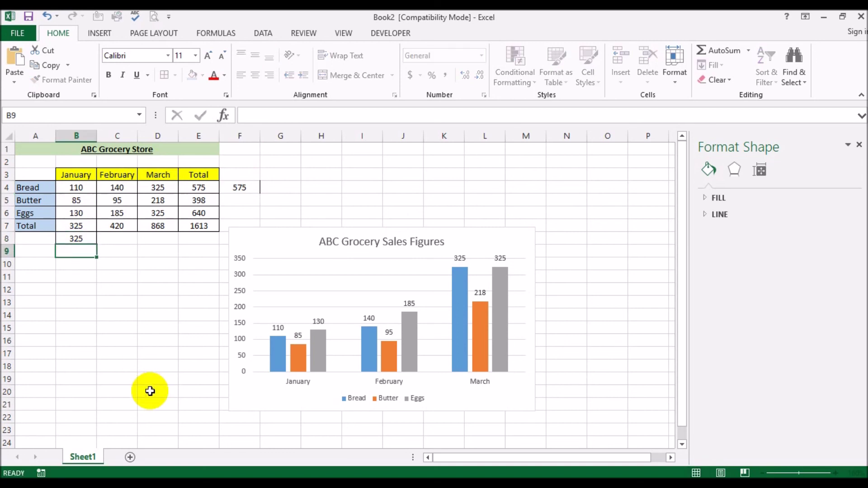
{"action": "key", "text": "Return"}
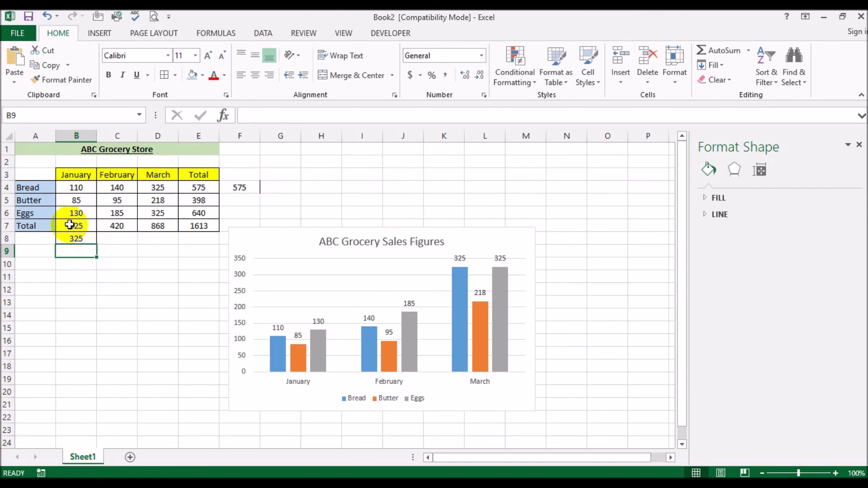
Step: Set Bread's January figure in B4 to 75 and compare the fixed value in F4 with the formula total in E4
{"action": "left_click", "coordinate": [80, 186]}
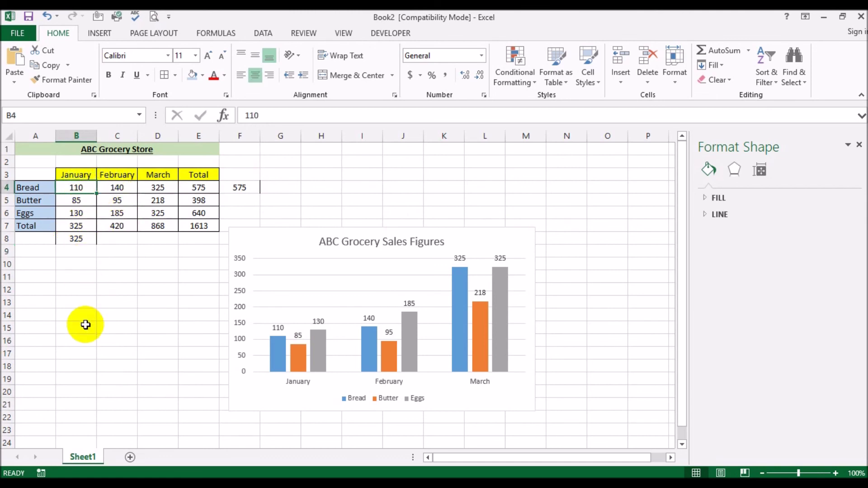
{"action": "type", "text": "75"}
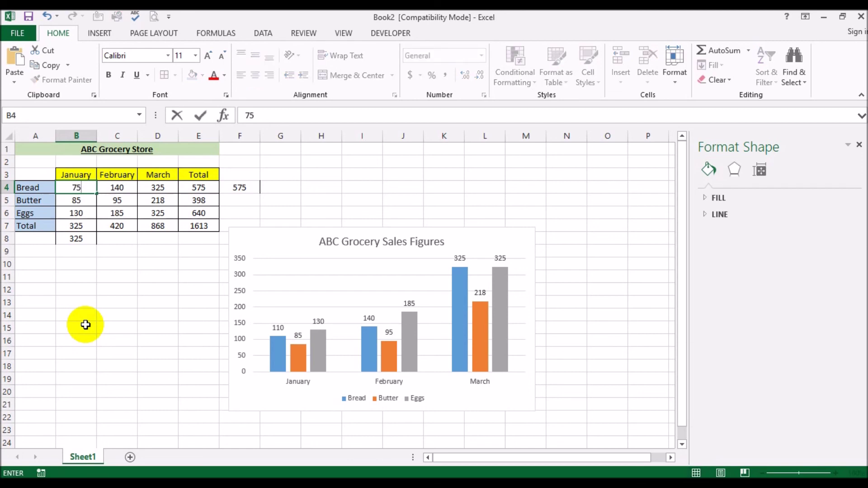
{"action": "key", "text": "Return"}
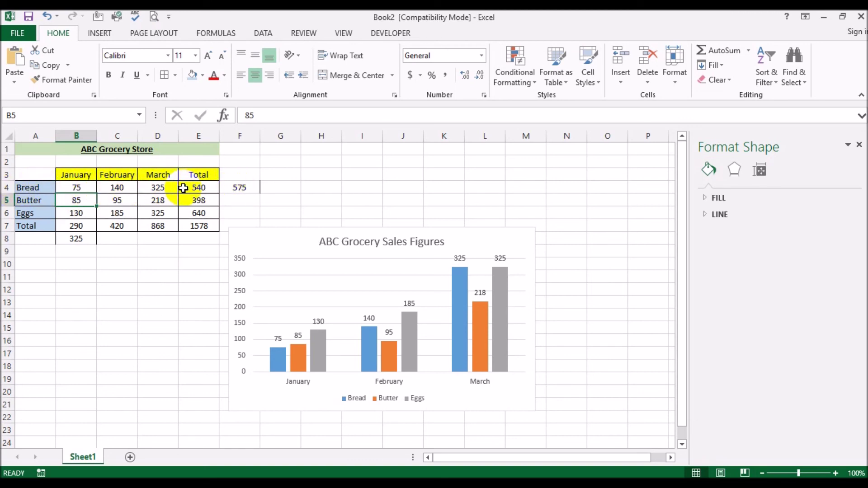
{"action": "left_click", "coordinate": [238, 187]}
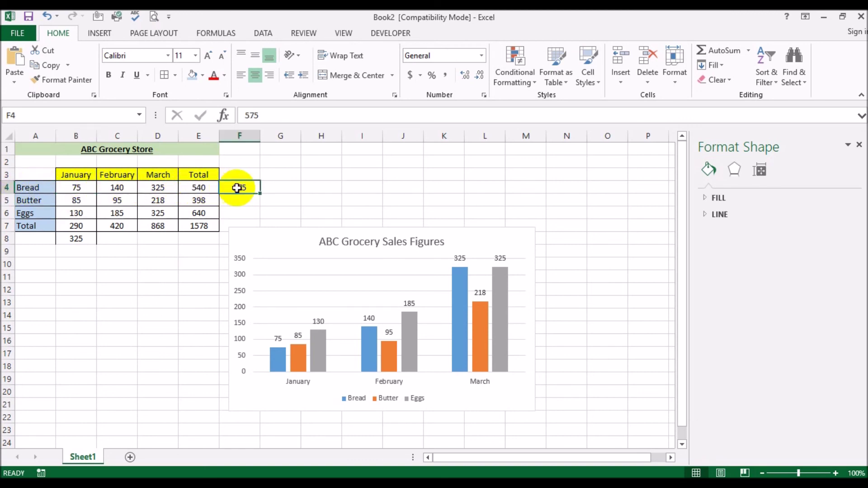
{"action": "left_click", "coordinate": [202, 188]}
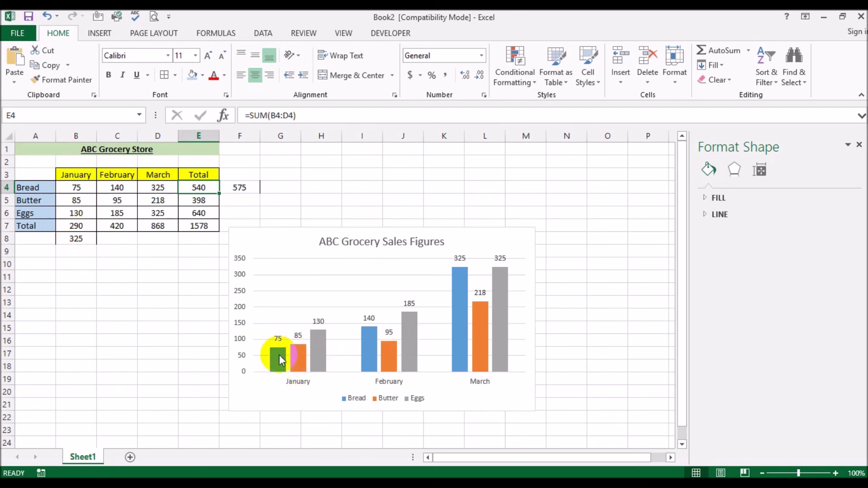
{"action": "mouse_move", "coordinate": [277, 371]}
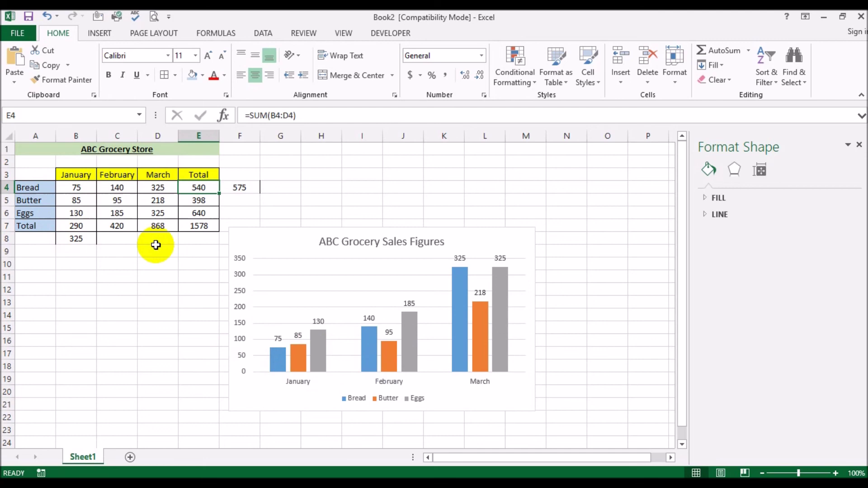
Step: Restore Bread's January figure in B4 to 110 and inspect the fixed value in F4
{"action": "left_click", "coordinate": [88, 187]}
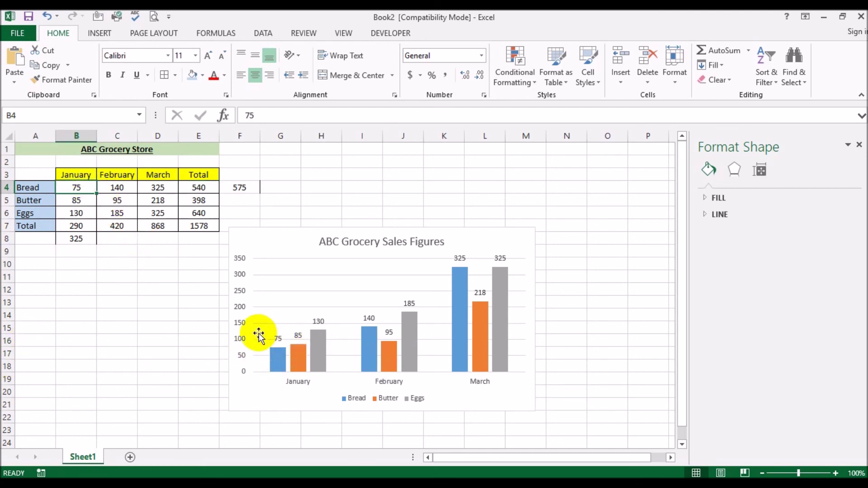
{"action": "type", "text": "110"}
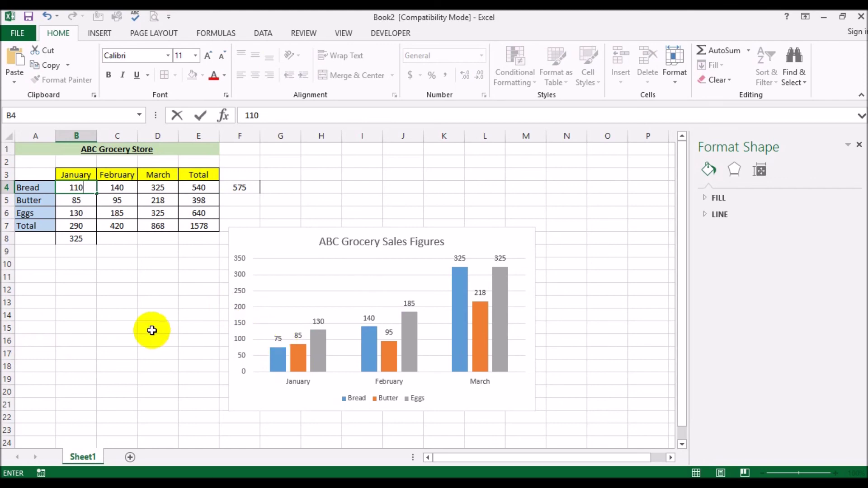
{"action": "key", "text": "Return"}
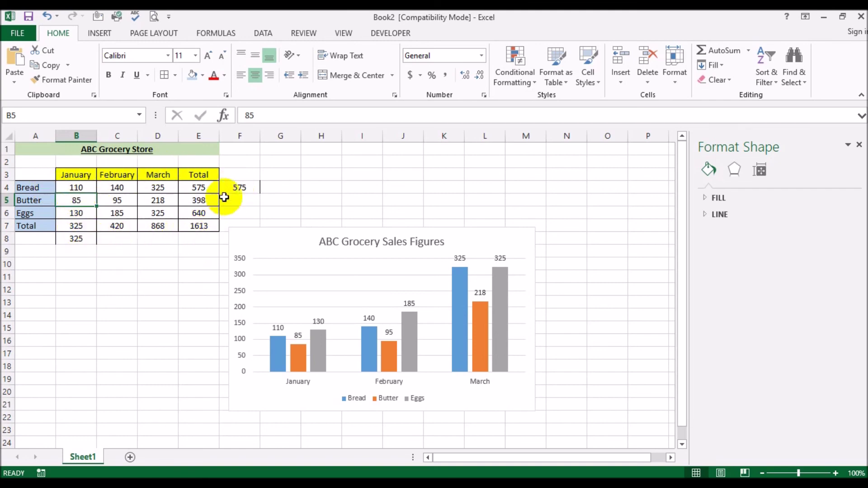
{"action": "left_click", "coordinate": [232, 185]}
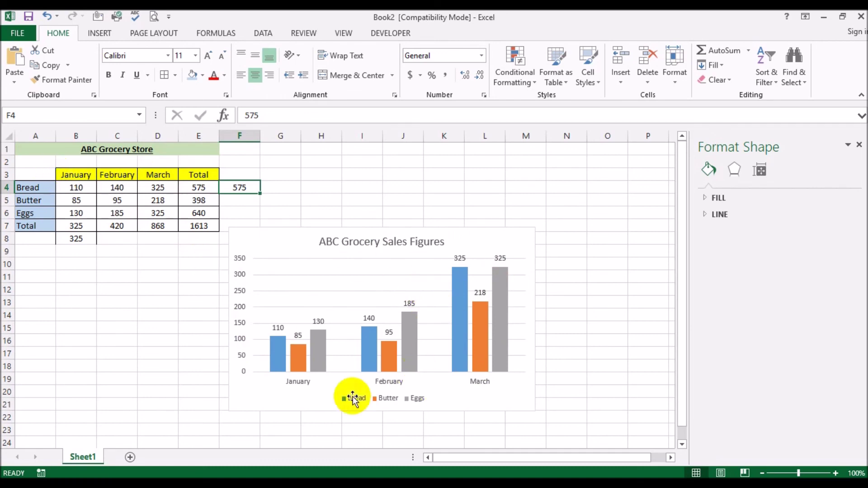
{"action": "mouse_move", "coordinate": [400, 344]}
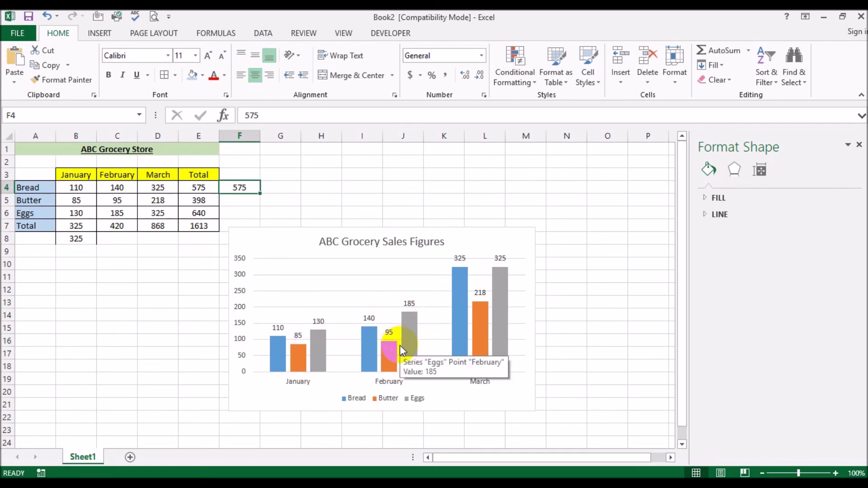